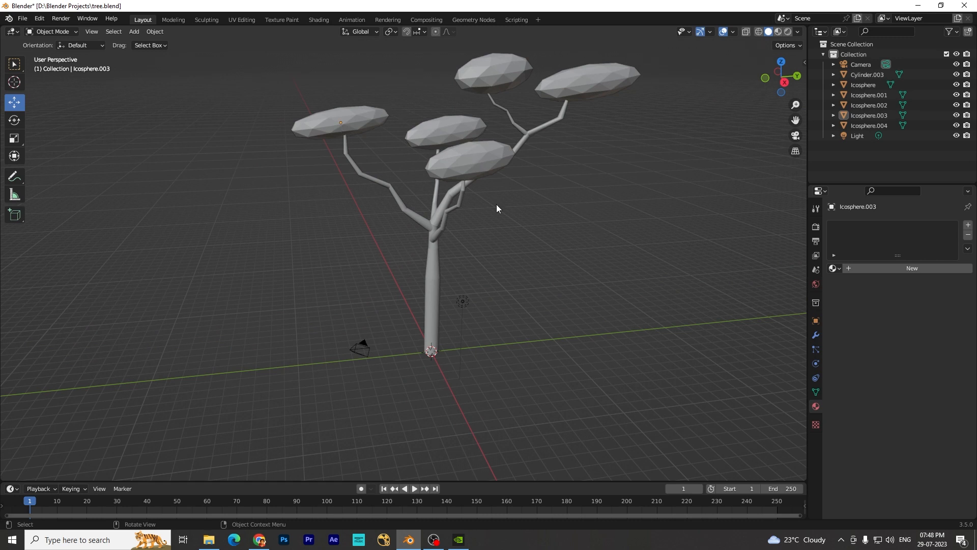
# - Select the tree's foliage icospheres one after another to examine which separate objects form the canopy
pyautogui.click(481, 167)
pyautogui.click(557, 259)
pyautogui.click(477, 170)
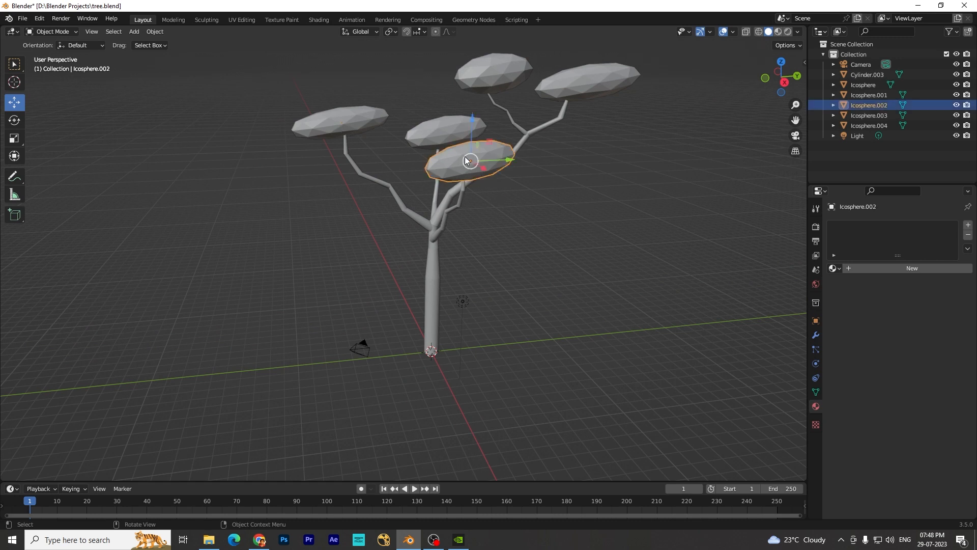
pyautogui.click(444, 134)
pyautogui.click(350, 119)
pyautogui.click(497, 69)
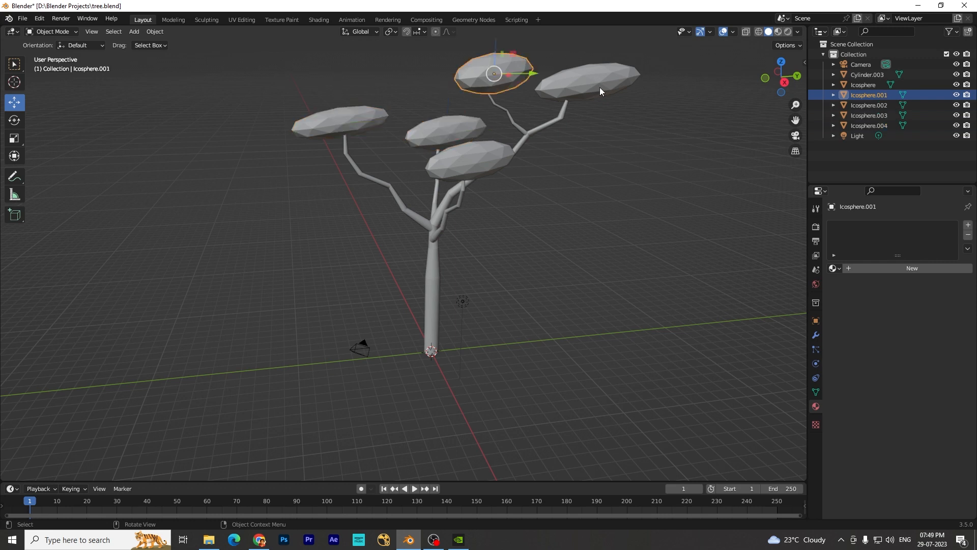
pyautogui.click(600, 87)
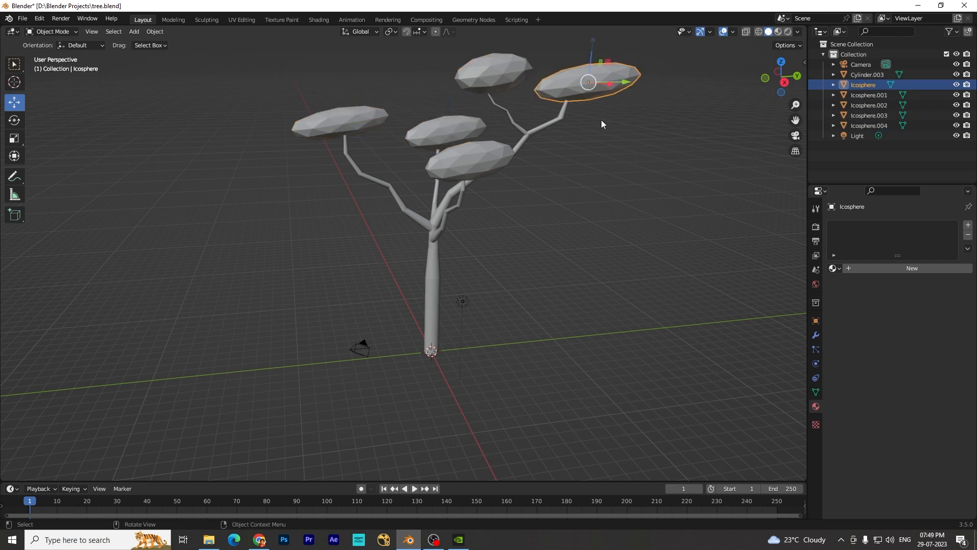
# - Reopen the recent file tree.blend, saving the current changes first, and clear the selection
pyautogui.click(25, 19)
pyautogui.click(22, 18)
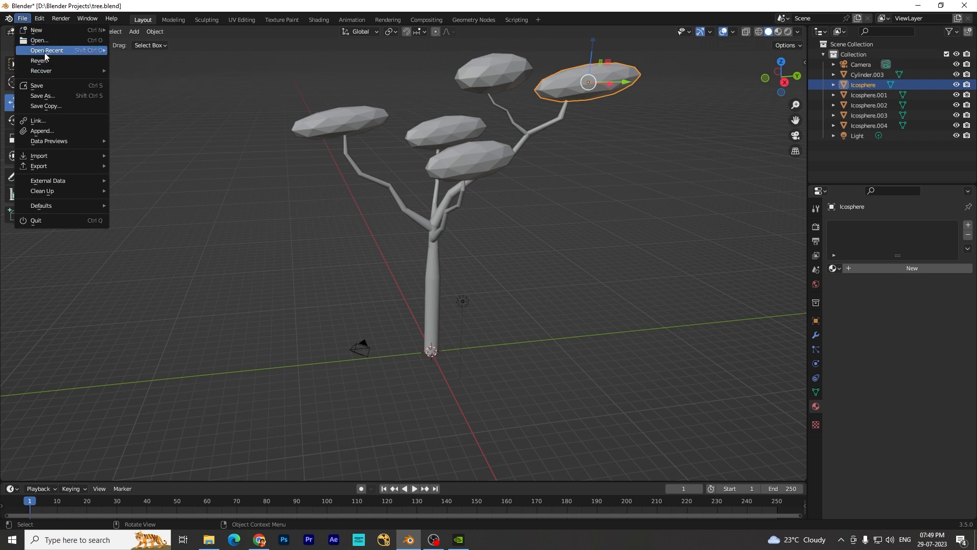
pyautogui.moveTo(44, 51)
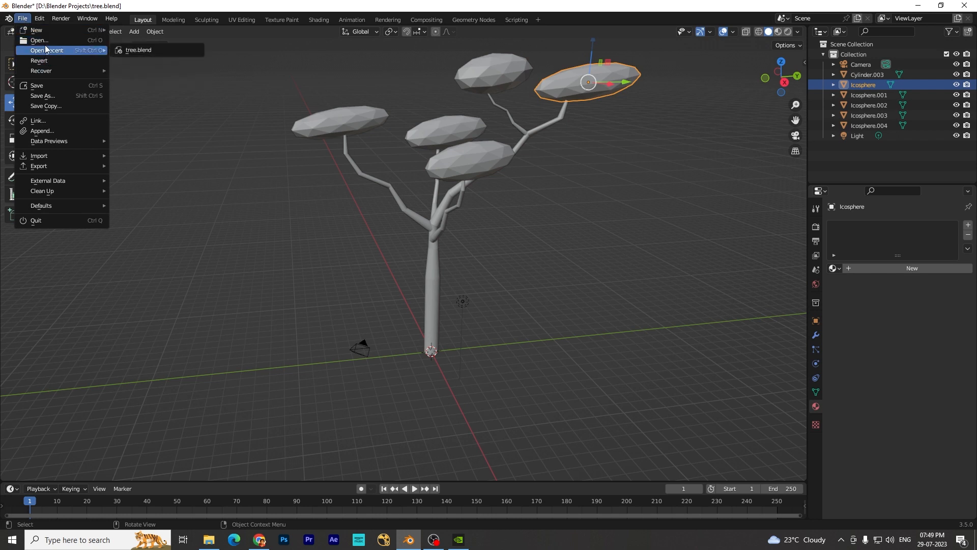
pyautogui.click(128, 51)
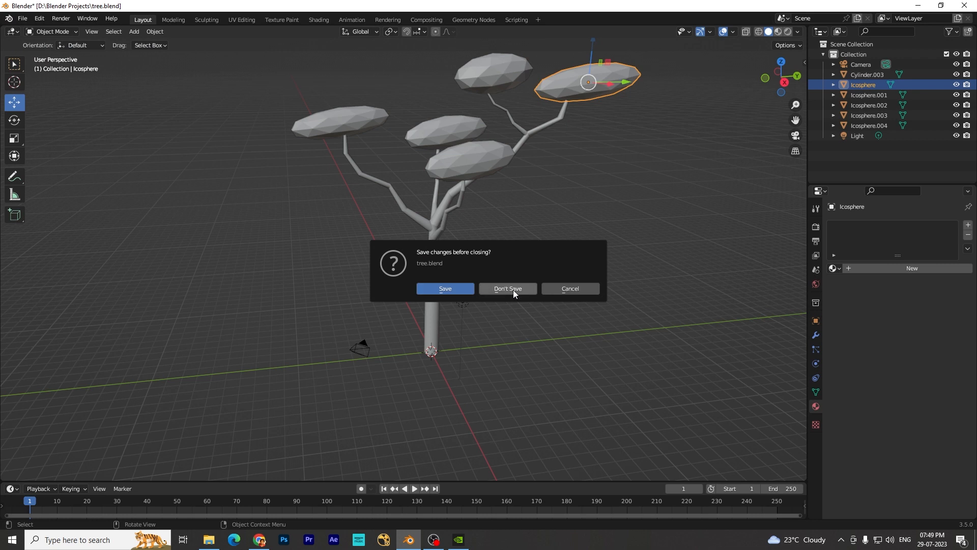
pyautogui.click(450, 289)
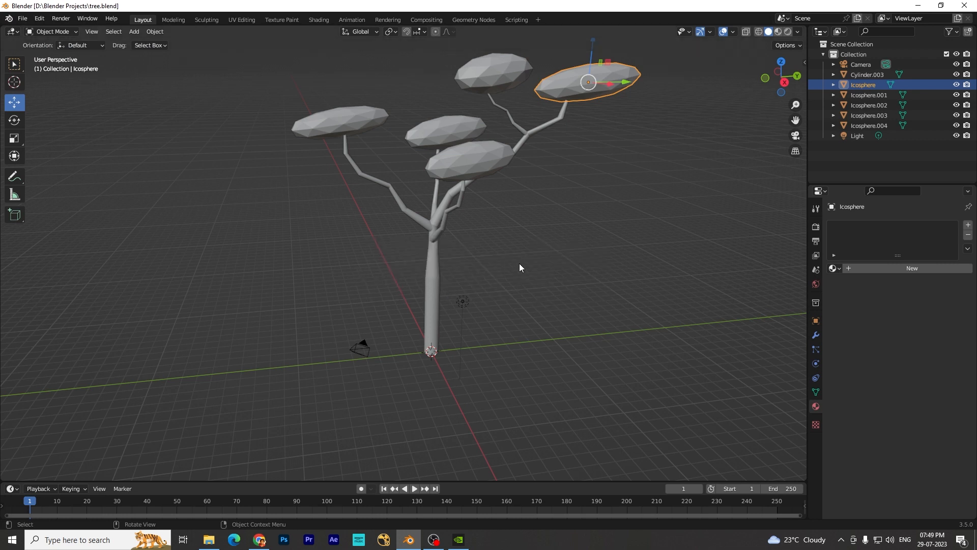
pyautogui.click(582, 275)
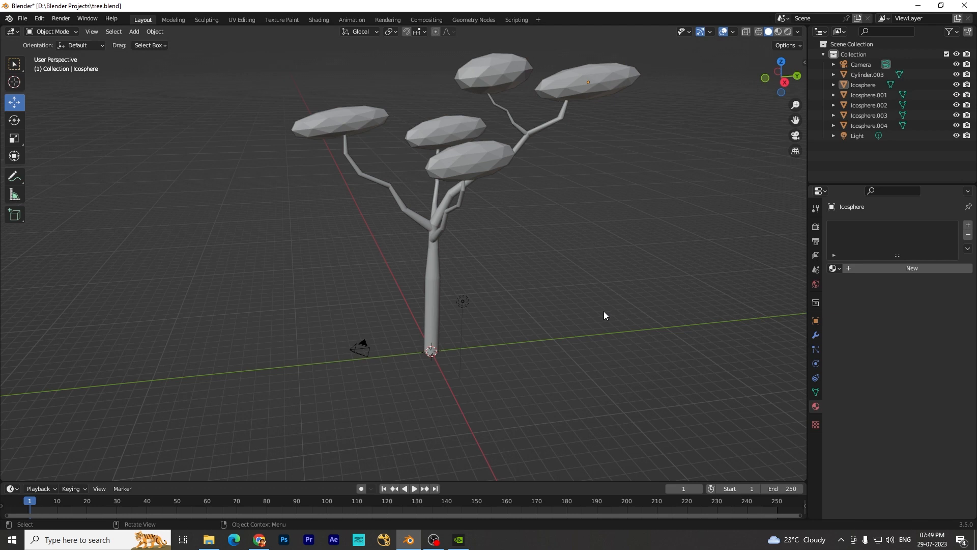
# - Delete all five foliage icospheres so that only the bare trunk and branches remain of the tree
pyautogui.click(472, 169)
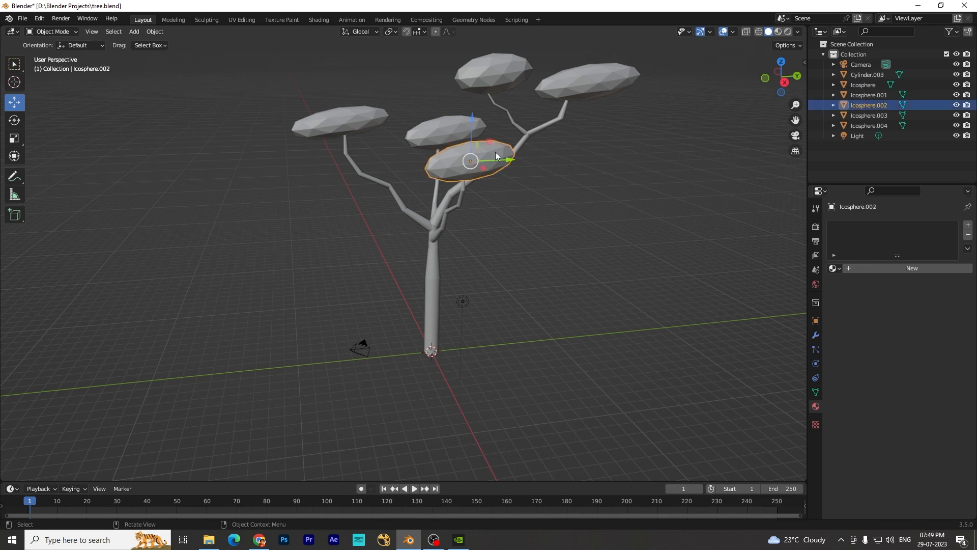
pyautogui.press('Delete')
pyautogui.click(584, 91)
pyautogui.press('Delete')
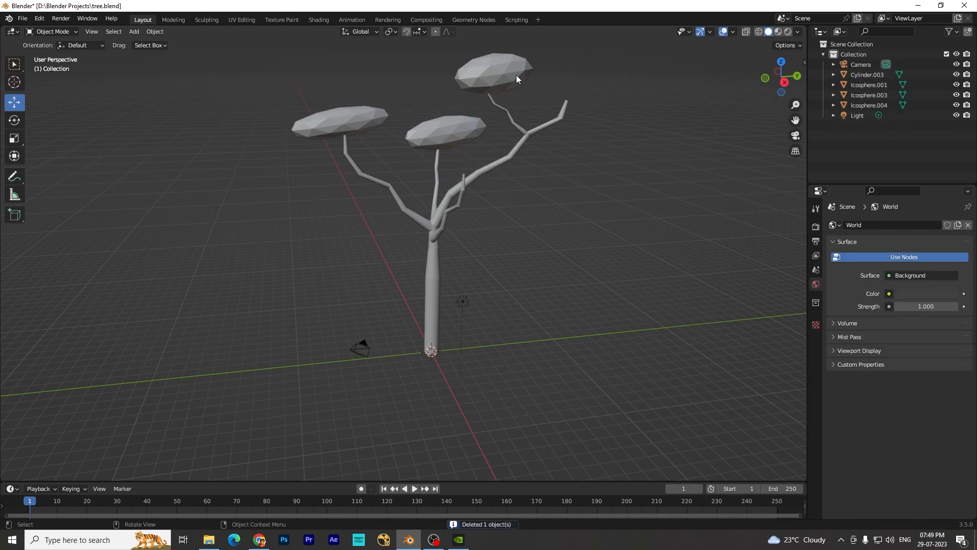
pyautogui.click(464, 92)
pyautogui.press('Delete')
pyautogui.click(448, 141)
pyautogui.press('Delete')
pyautogui.click(368, 124)
pyautogui.press('Delete')
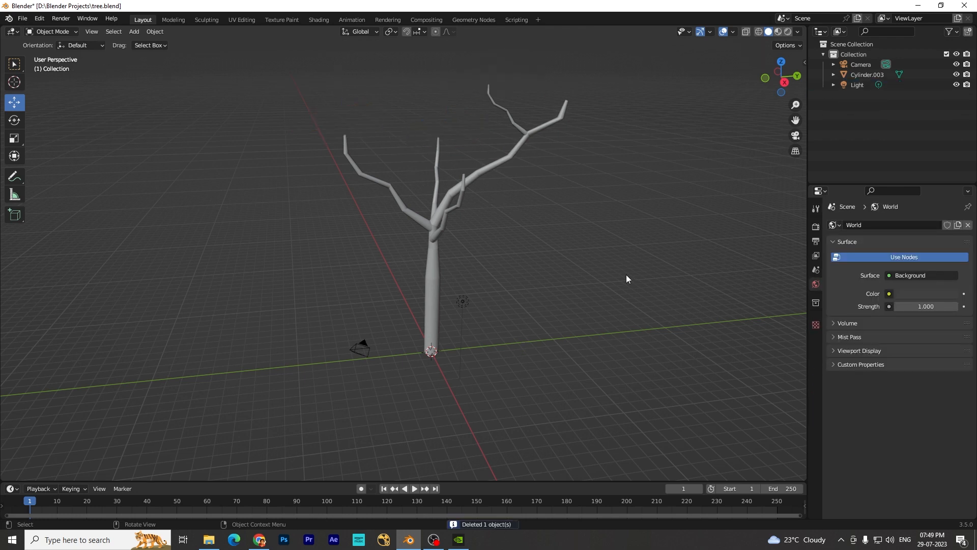
# - Delete the light and the camera standing beside the tree
pyautogui.moveTo(540, 288)
pyautogui.mouseDown(button='middle')
pyautogui.moveTo(592, 291)
pyautogui.moveTo(550, 296)
pyautogui.moveTo(548, 309)
pyautogui.moveTo(548, 289)
pyautogui.mouseUp(button='middle')
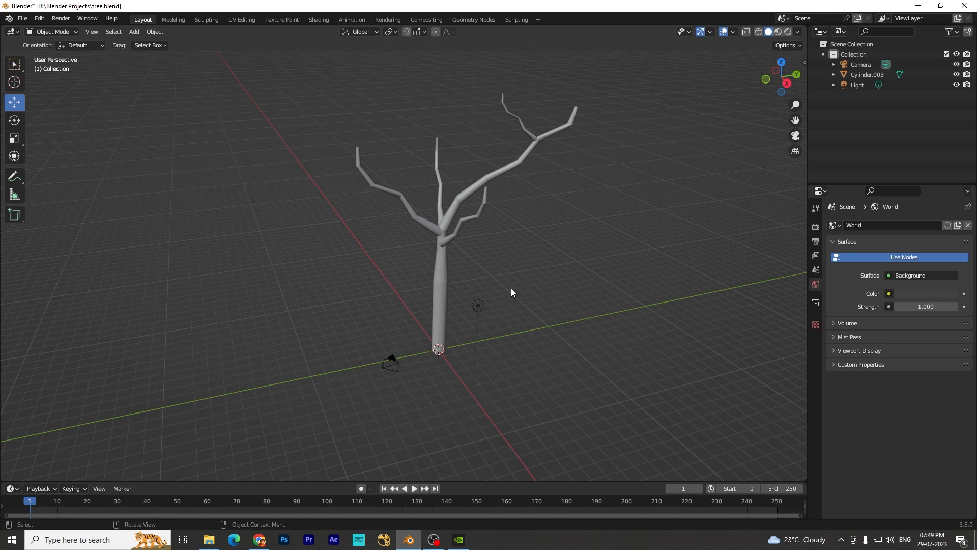
pyautogui.moveTo(511, 288); pyautogui.dragTo(477, 311)
pyautogui.press('Delete')
pyautogui.moveTo(360, 347); pyautogui.dragTo(405, 395)
pyautogui.press('Delete')
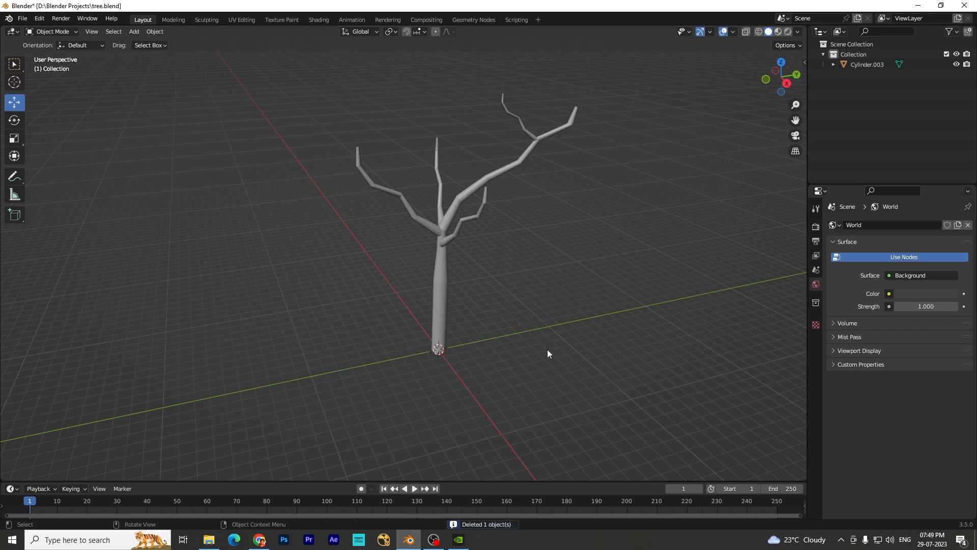
# - Add an ico sphere mesh and move it up to the tip of the tree's longest branch
pyautogui.moveTo(576, 382); pyautogui.dragTo(565, 362, button='middle')
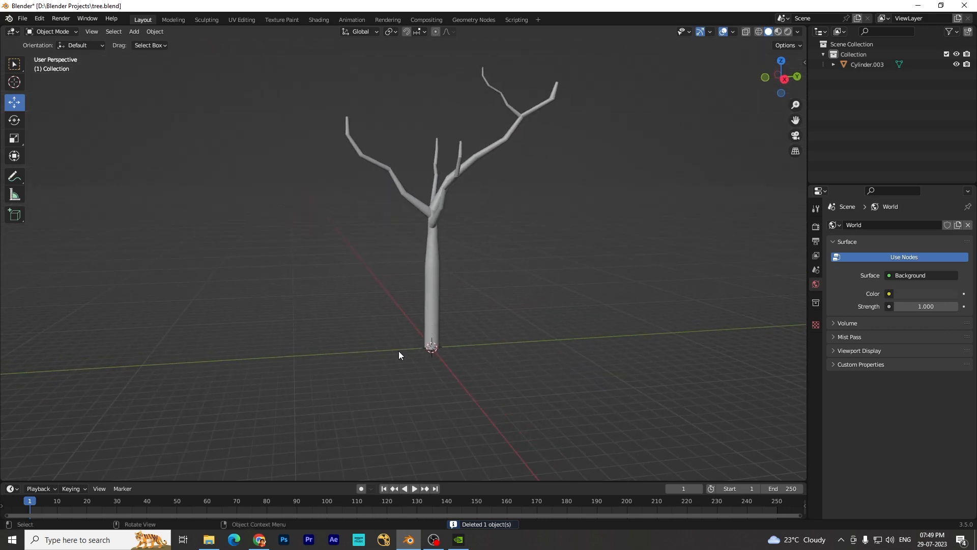
pyautogui.moveTo(591, 393); pyautogui.dragTo(495, 258, button='middle')
pyautogui.click(453, 186)
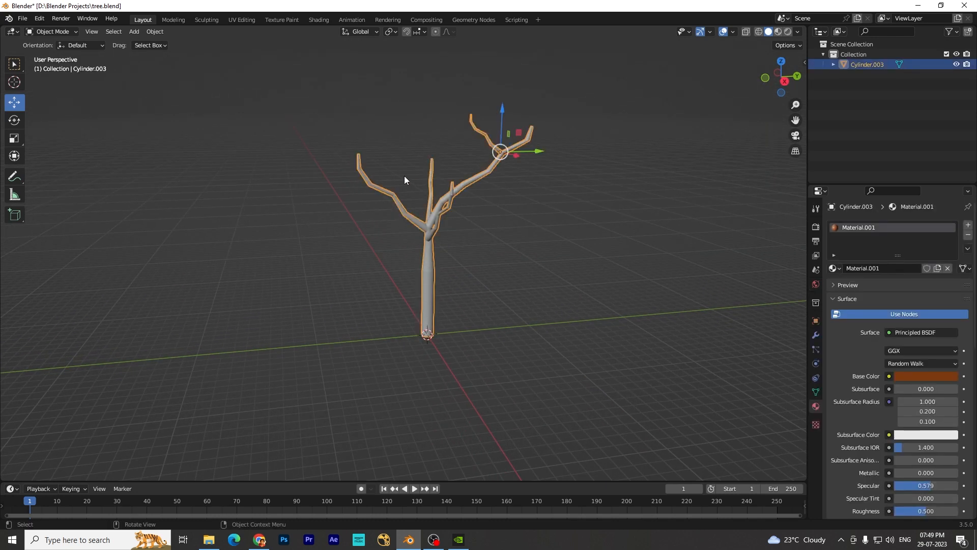
pyautogui.click(556, 287)
pyautogui.click(135, 32)
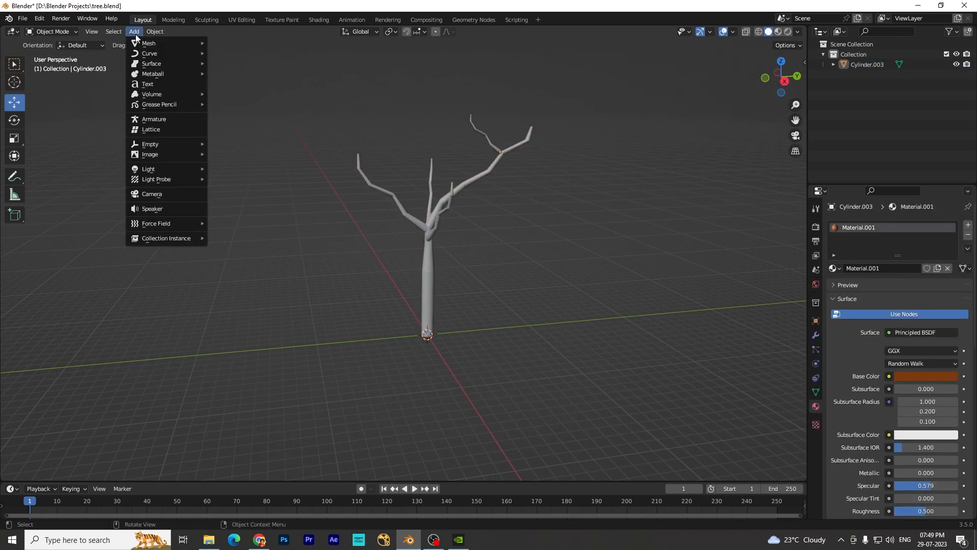
pyautogui.moveTo(151, 44)
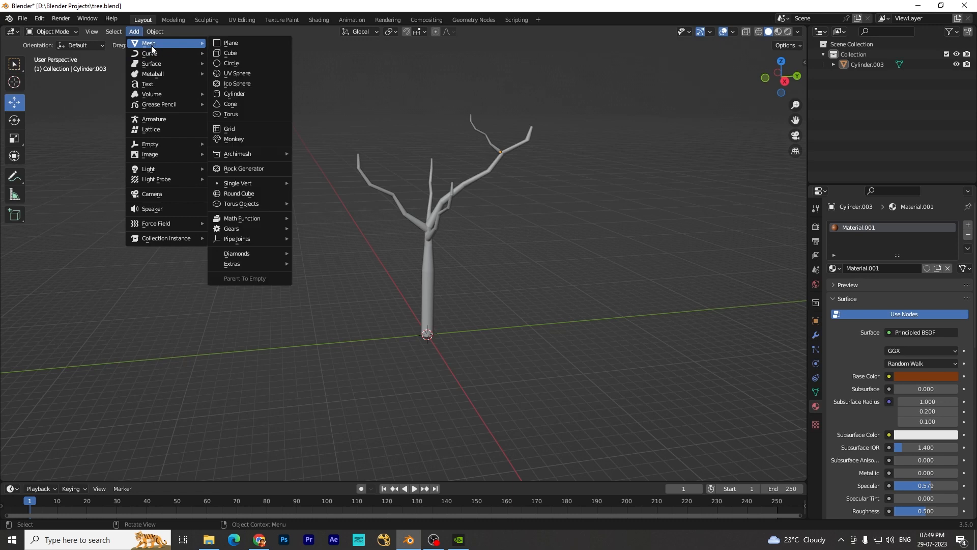
pyautogui.click(234, 84)
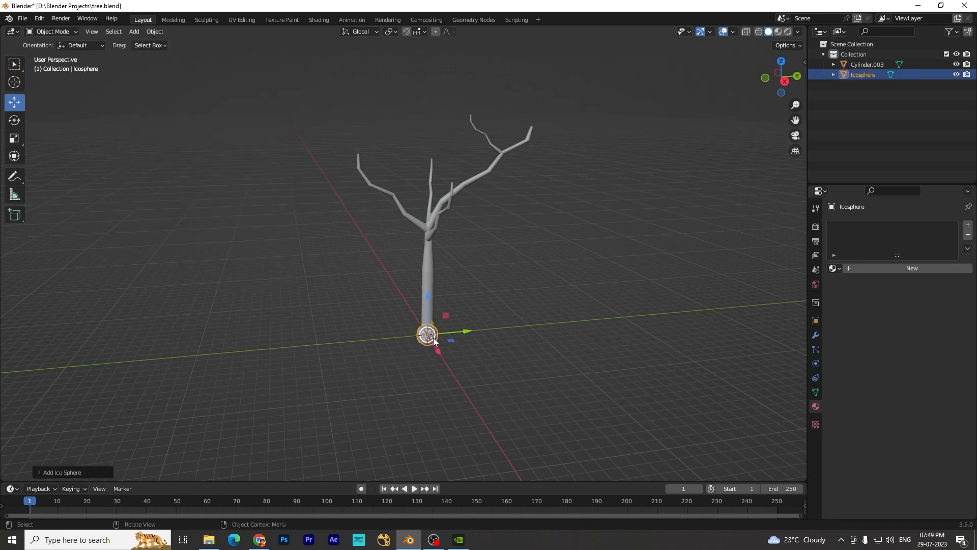
pyautogui.press('g')
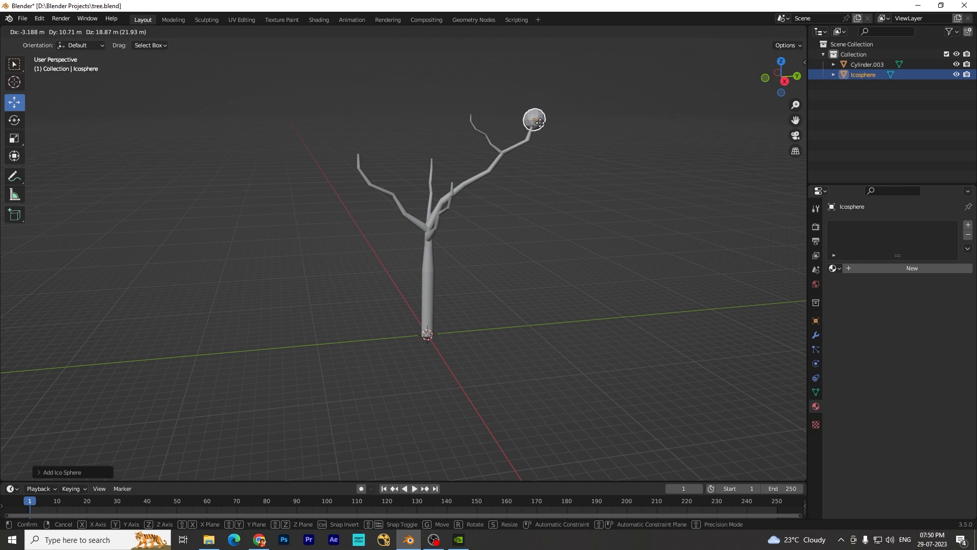
pyautogui.click(540, 122)
pyautogui.click(560, 234)
# - Reposition the icosphere from other viewing angles so it sits directly on the longest branch's tip
pyautogui.moveTo(580, 285); pyautogui.dragTo(526, 297, button='middle')
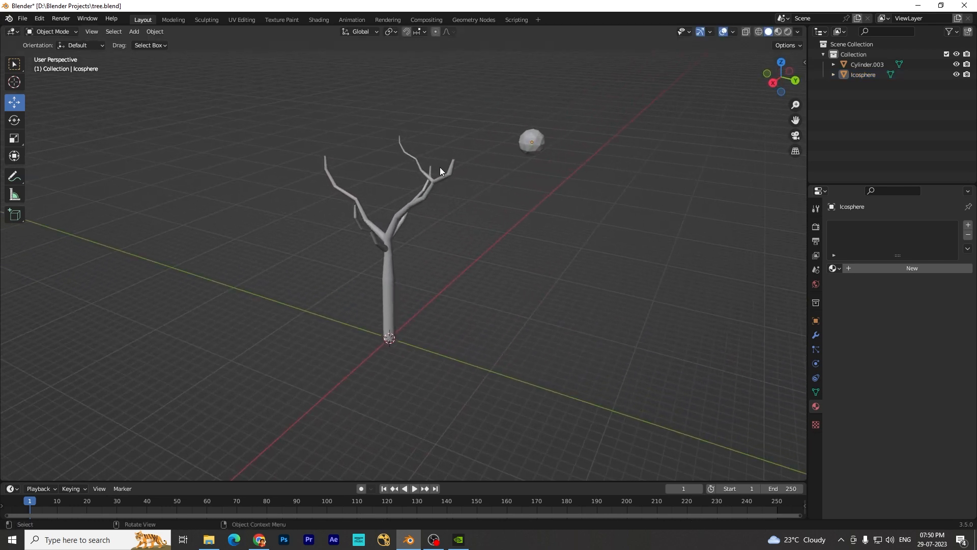
pyautogui.moveTo(529, 213)
pyautogui.mouseDown(button='middle')
pyautogui.moveTo(552, 244)
pyautogui.moveTo(523, 242)
pyautogui.moveTo(524, 227)
pyautogui.mouseUp(button='middle')
pyautogui.click(480, 149)
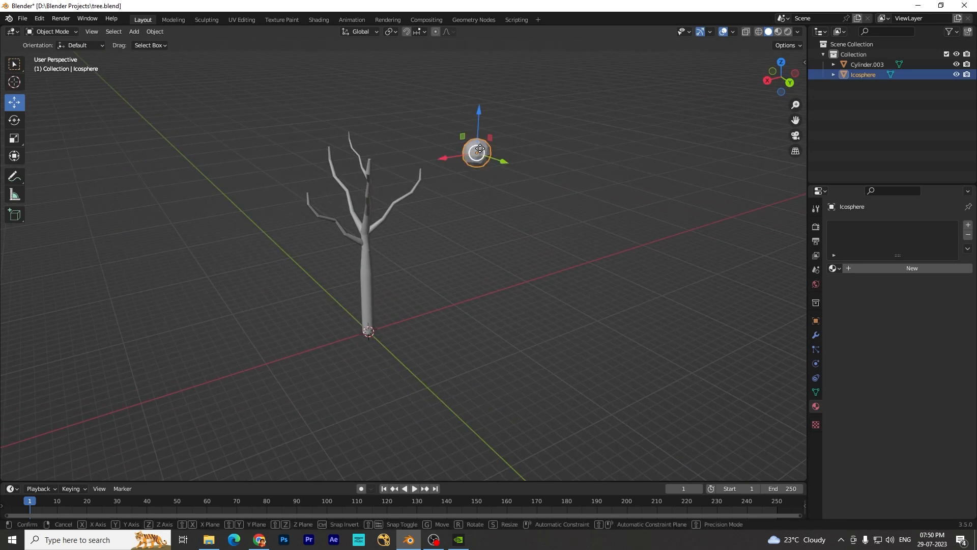
pyautogui.press('g')
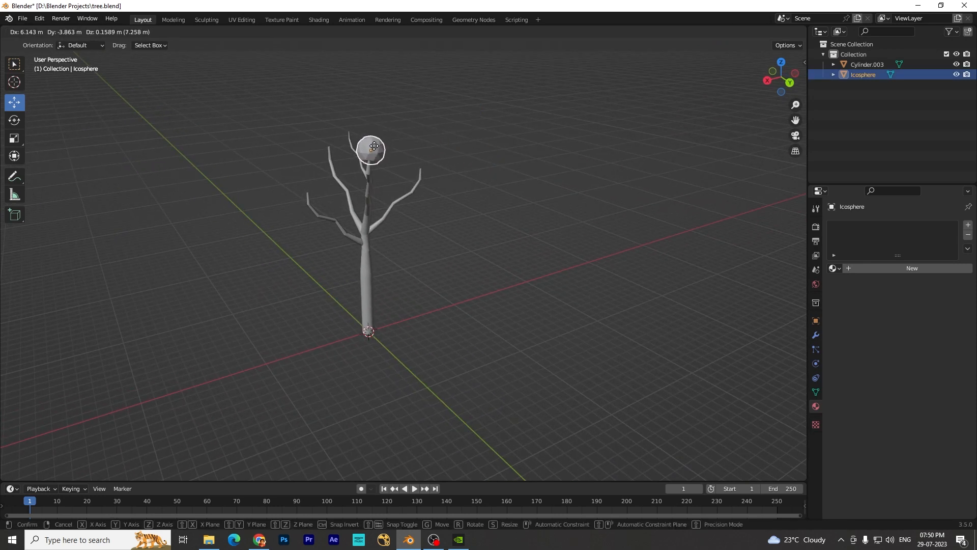
pyautogui.click(372, 148)
pyautogui.moveTo(441, 350); pyautogui.dragTo(503, 340, button='middle')
pyautogui.press('g')
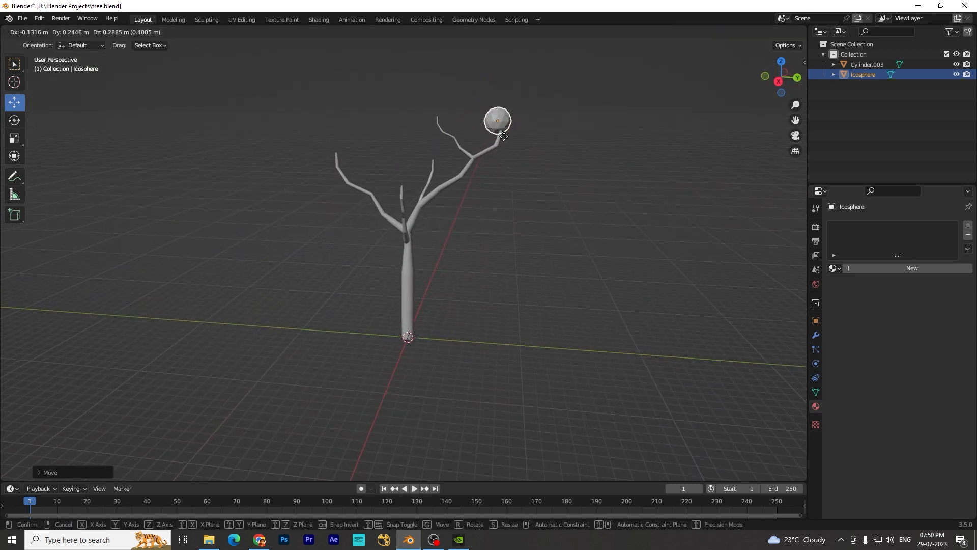
pyautogui.click(509, 140)
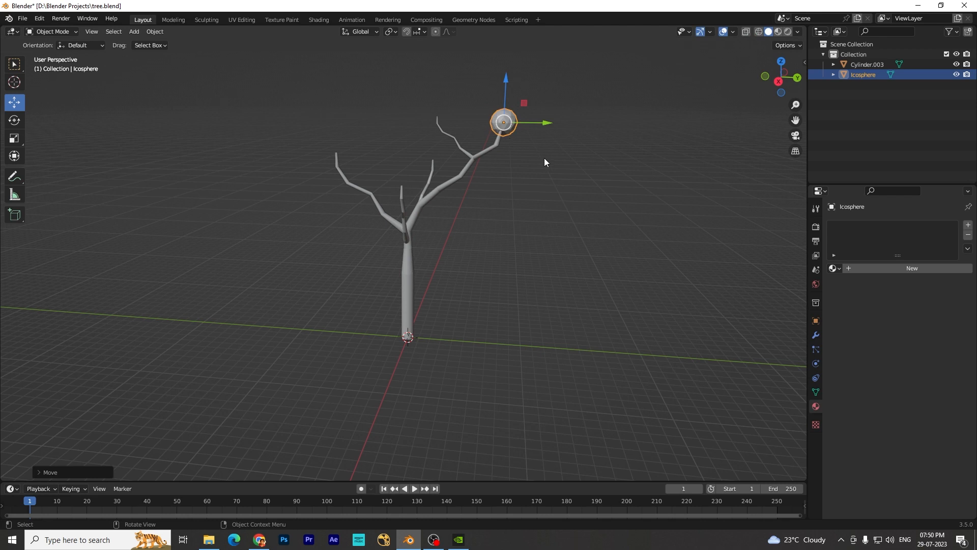
pyautogui.moveTo(503, 122); pyautogui.dragTo(505, 122)
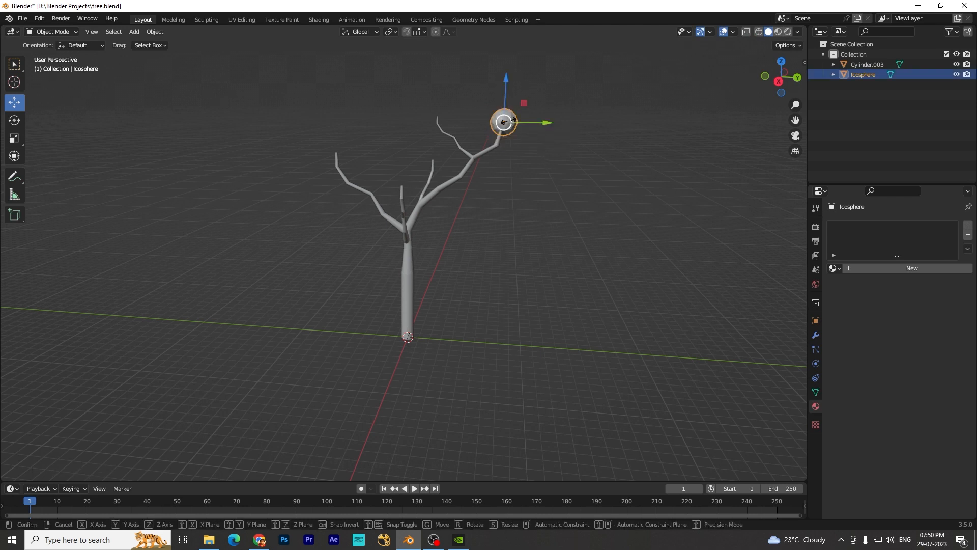
# - Stretch the icosphere along X and scale it to about 2.5 along Y to form a flat, wide foliage clump
pyautogui.press('s')
pyautogui.press('x')
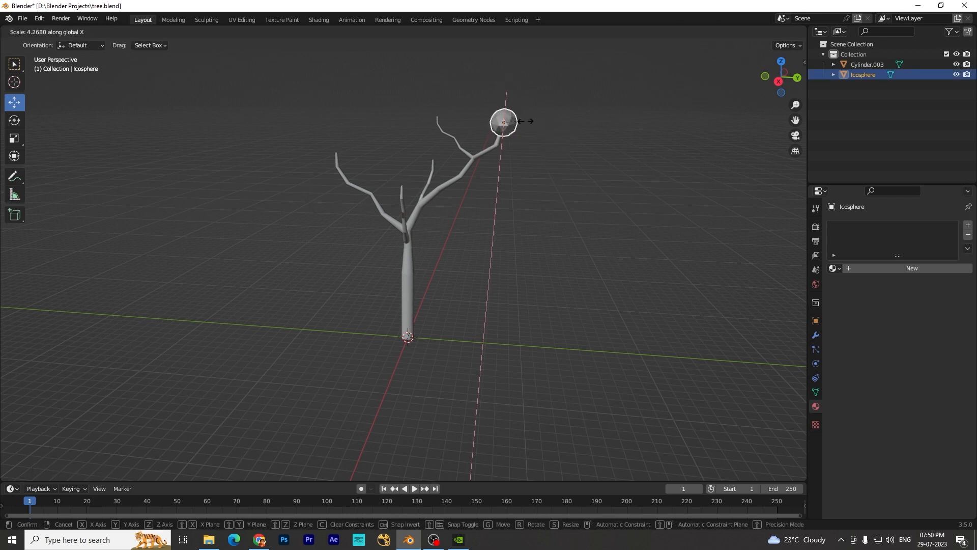
pyautogui.click(516, 123)
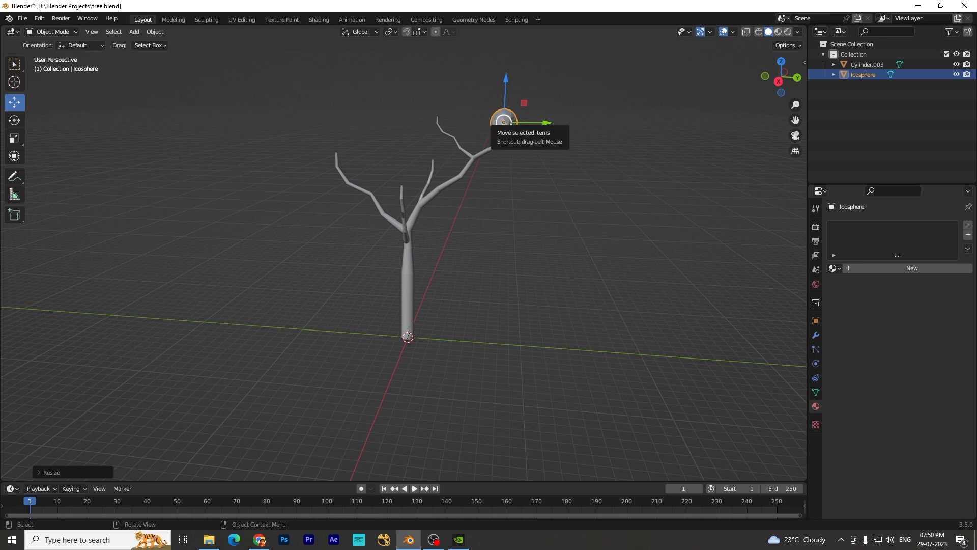
pyautogui.press('s')
pyautogui.press('y')
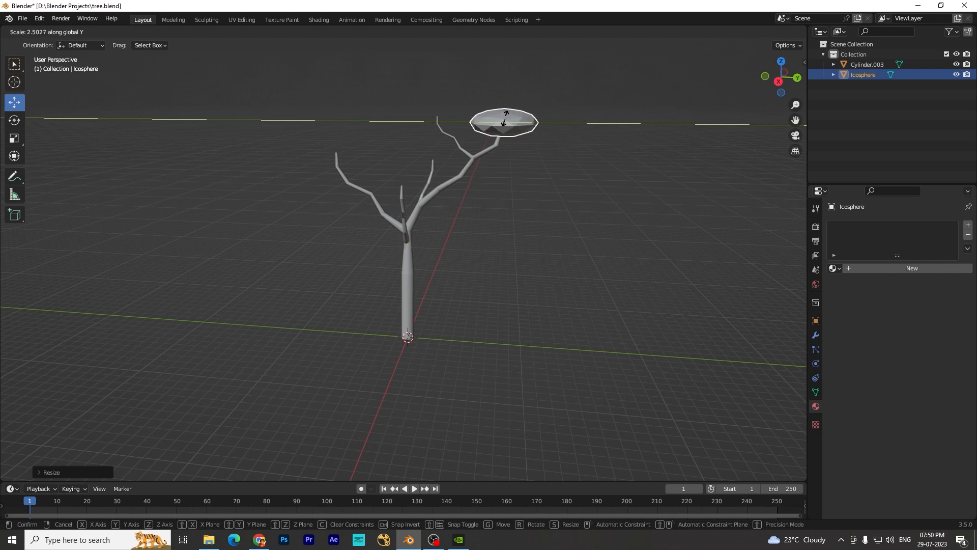
pyautogui.click(504, 120)
pyautogui.click(509, 291)
pyautogui.moveTo(509, 292)
pyautogui.mouseDown(button='middle')
pyautogui.moveTo(518, 280)
pyautogui.moveTo(514, 292)
pyautogui.mouseUp(button='middle')
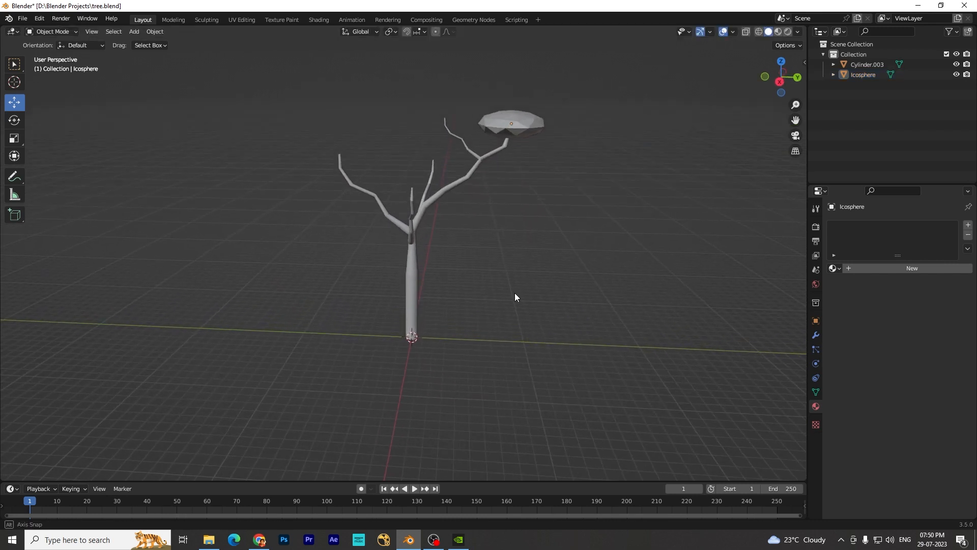
# - Thicken the foliage clump slightly by scaling it along the Z axis
pyautogui.click(524, 127)
pyautogui.press('s')
pyautogui.press('z')
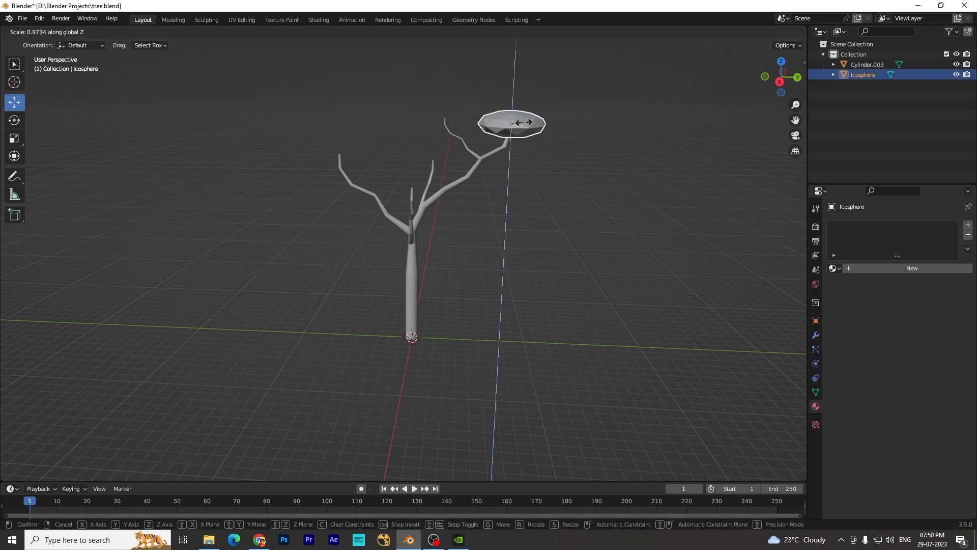
pyautogui.click(524, 118)
pyautogui.click(559, 314)
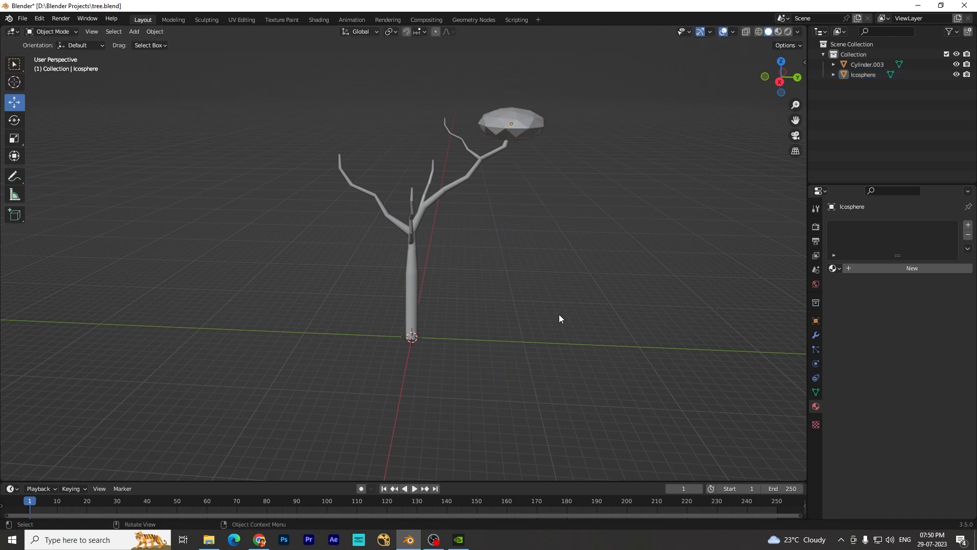
# - Duplicate the foliage clump and place the copy on the tip of the neighbouring thin branch
pyautogui.moveTo(559, 314)
pyautogui.mouseDown(button='middle')
pyautogui.moveTo(549, 300)
pyautogui.moveTo(554, 316)
pyautogui.mouseUp(button='middle')
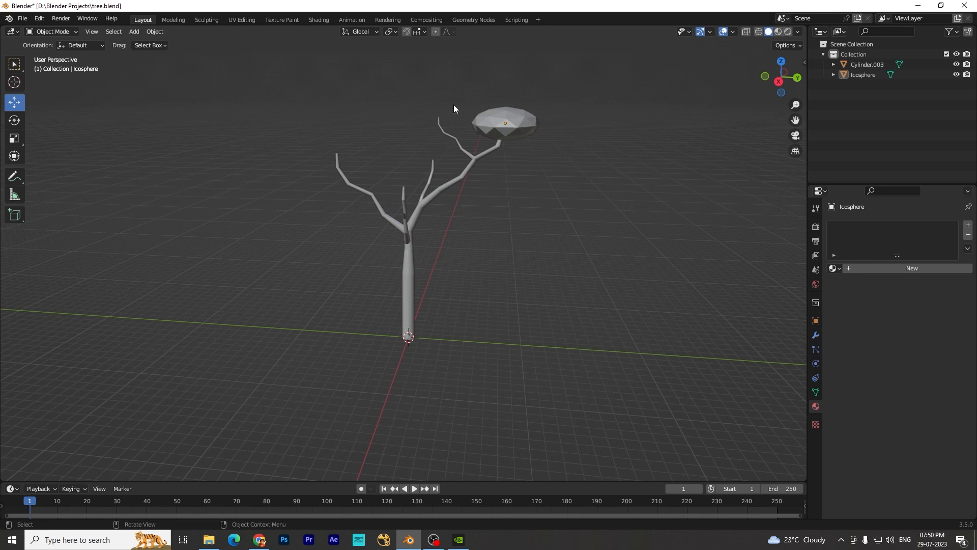
pyautogui.click(523, 127)
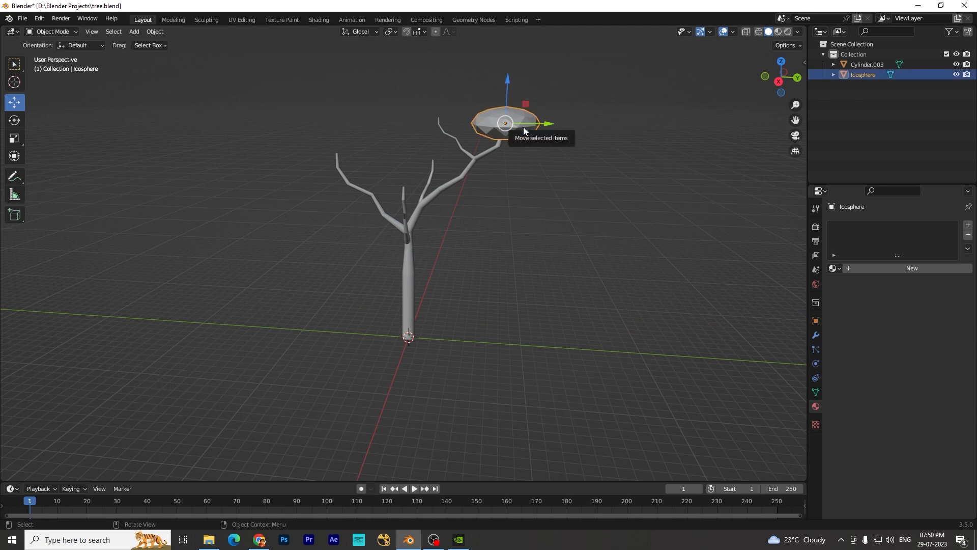
pyautogui.hotkey('shift', 'd')
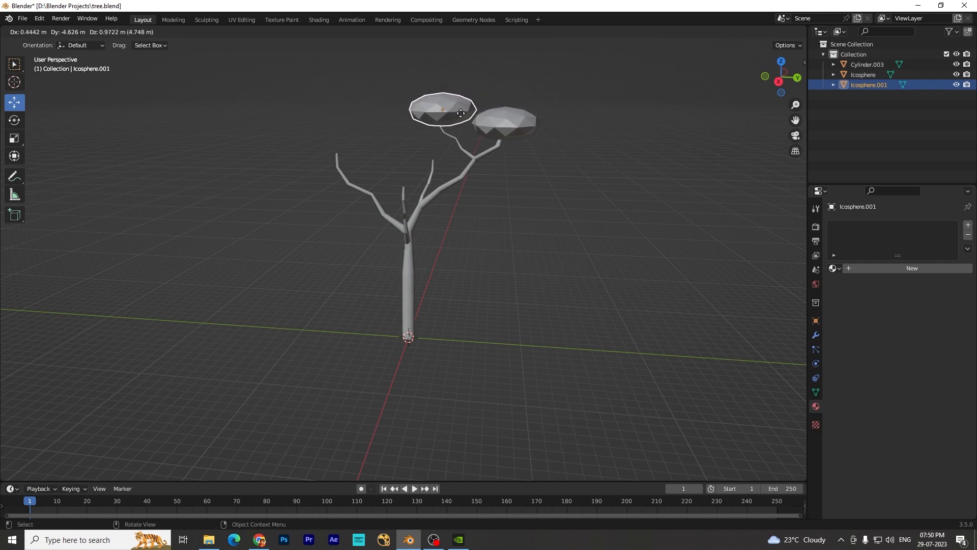
pyautogui.click(461, 116)
pyautogui.click(558, 324)
pyautogui.moveTo(529, 376); pyautogui.dragTo(612, 365, button='middle')
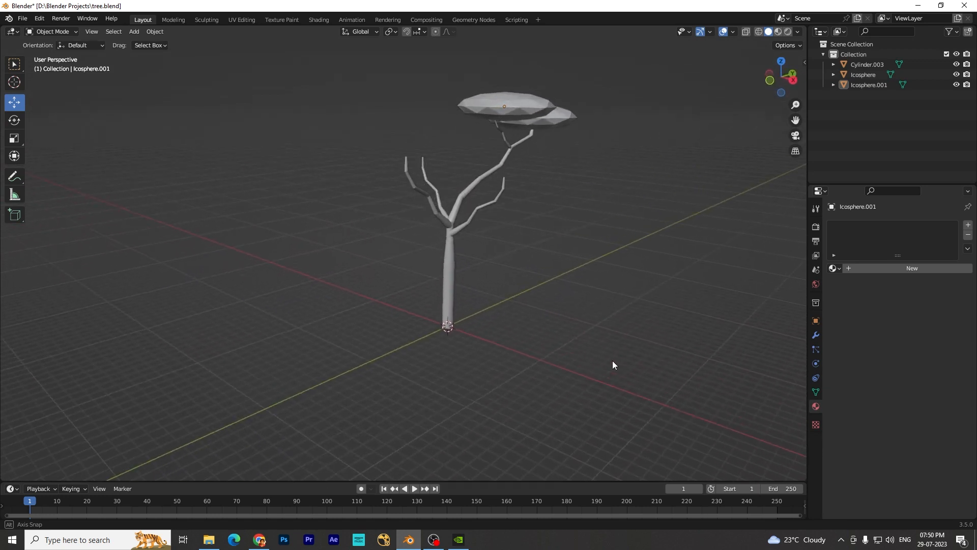
# - Narrow the duplicated foliage clump at the top of the tree by scaling it along the X axis
pyautogui.click(517, 103)
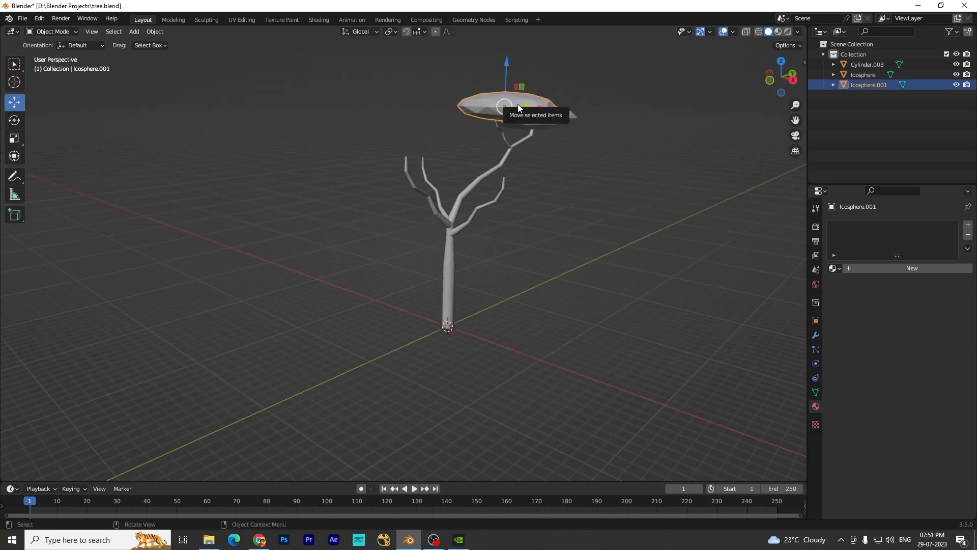
pyautogui.press('s')
pyautogui.press('x')
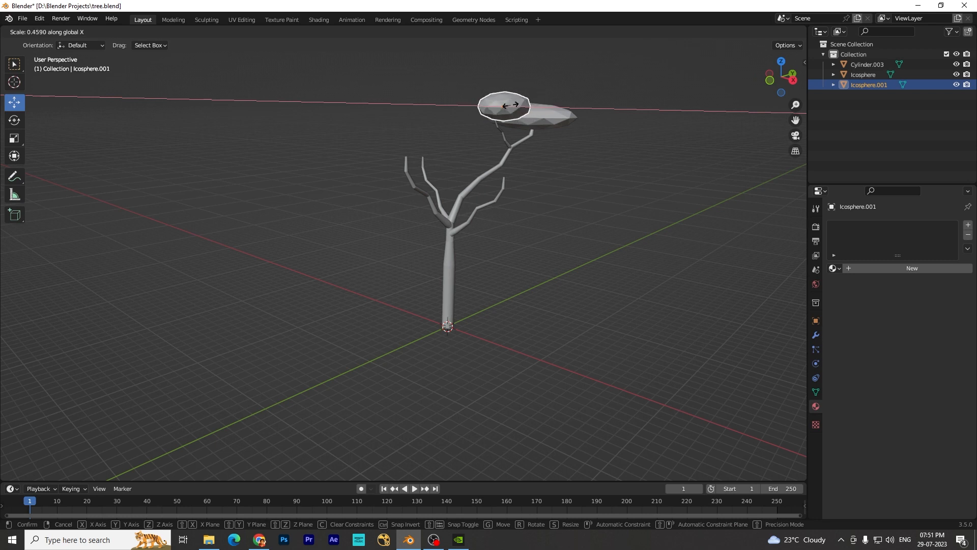
pyautogui.click(513, 107)
pyautogui.click(570, 207)
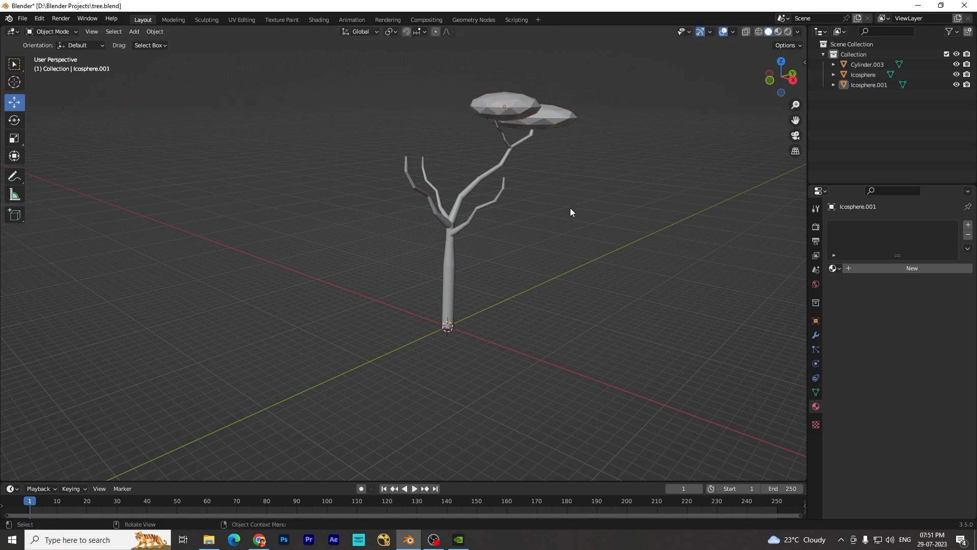
# - Shift the foliage clump on the longest branch slightly outward, away from the neighbouring clump
pyautogui.moveTo(573, 274); pyautogui.dragTo(518, 261, button='middle')
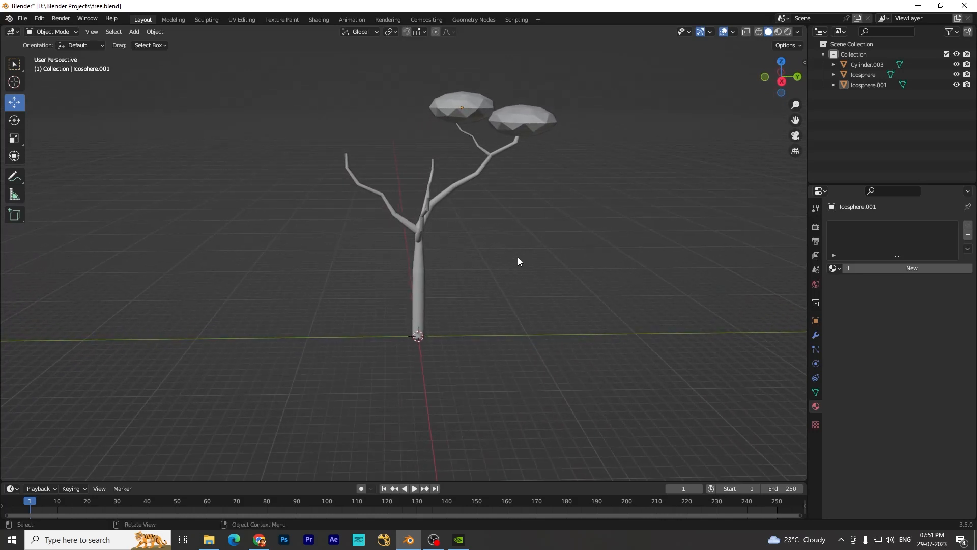
pyautogui.click(524, 118)
pyautogui.moveTo(525, 118); pyautogui.dragTo(533, 117)
pyautogui.click(556, 287)
pyautogui.moveTo(555, 287); pyautogui.dragTo(559, 312, button='middle')
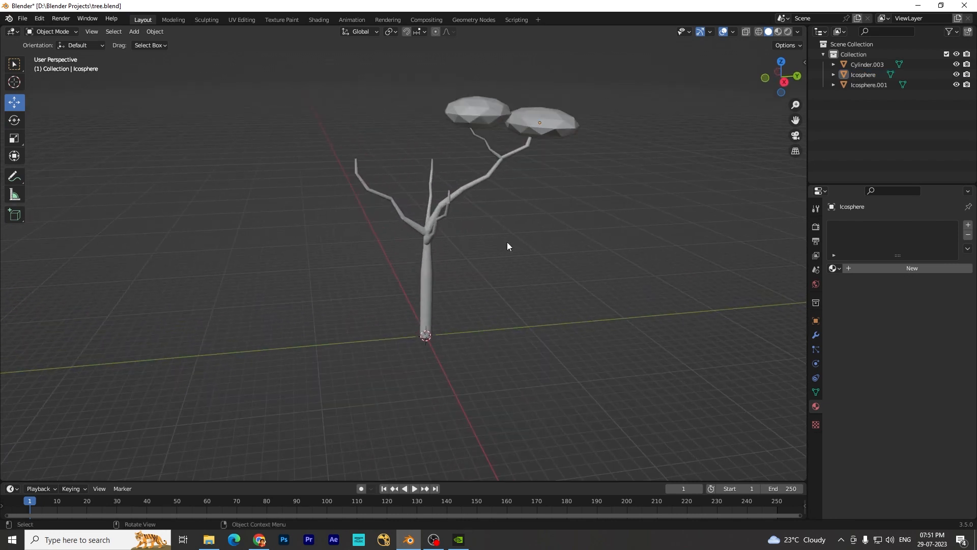
# - Add a new icosphere and raise it from the trunk base to the height of the middle bare branch's tip
pyautogui.click(134, 33)
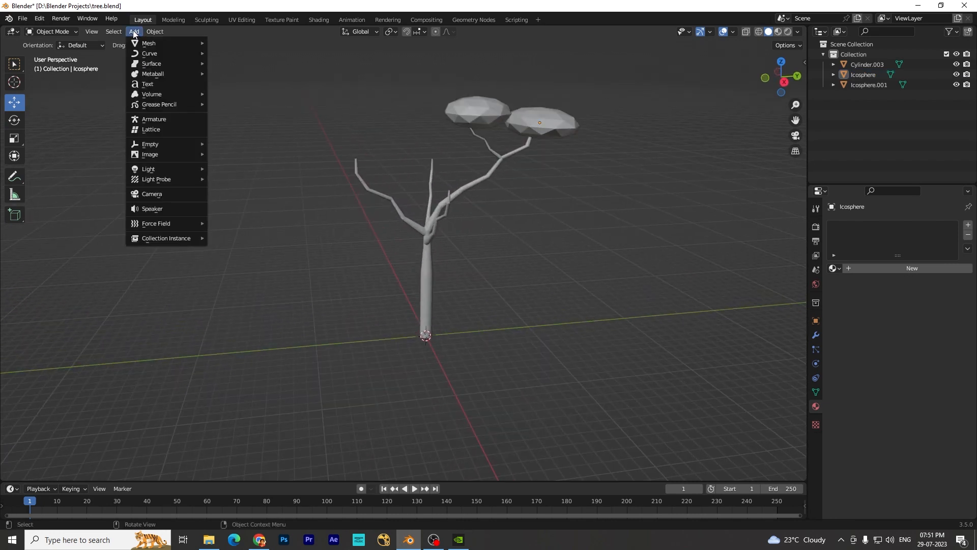
pyautogui.moveTo(164, 44)
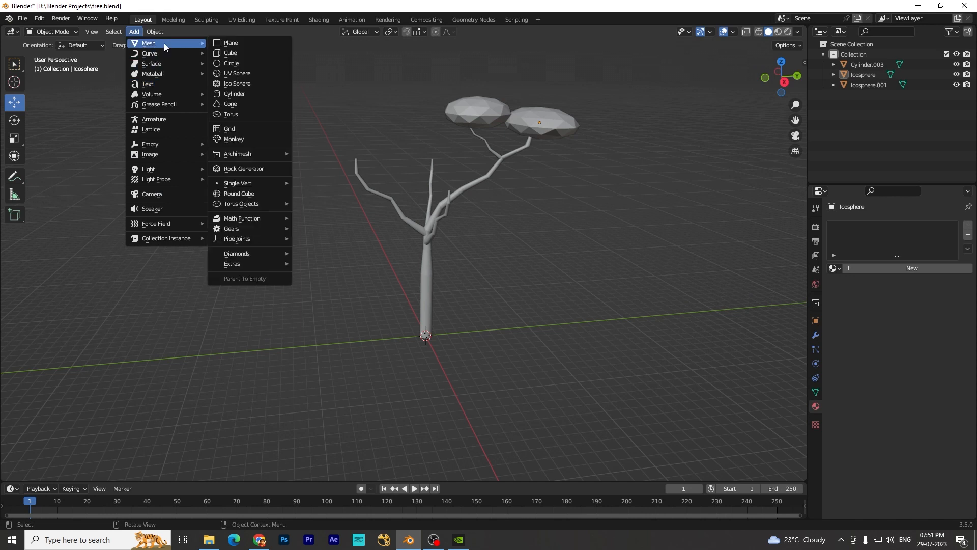
pyautogui.click(245, 83)
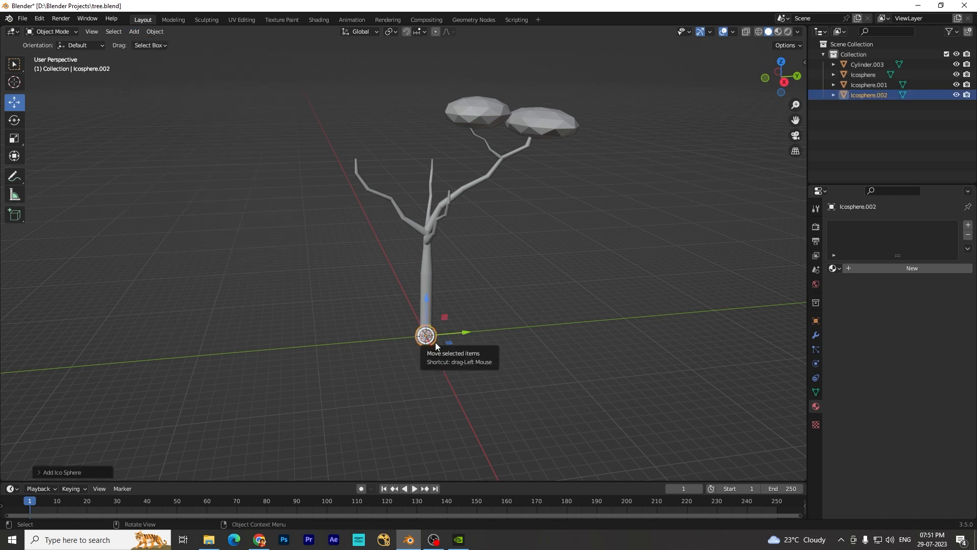
pyautogui.moveTo(435, 342); pyautogui.dragTo(452, 155)
pyautogui.press('z')
# - Reposition the new icosphere from other viewing angles so it sits on the middle bare branch's tip
pyautogui.moveTo(570, 377); pyautogui.dragTo(457, 391, button='middle')
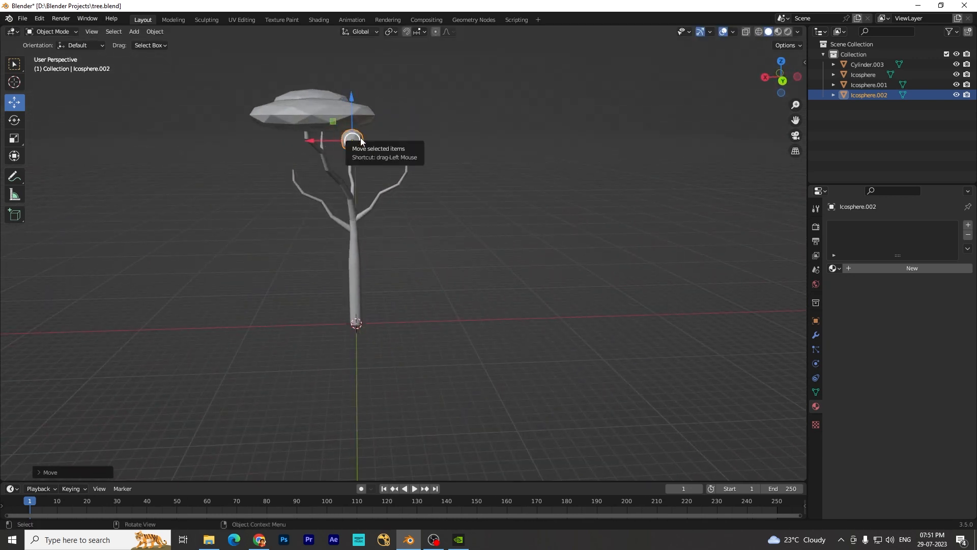
pyautogui.moveTo(352, 141); pyautogui.dragTo(415, 151)
pyautogui.click(461, 315)
pyautogui.moveTo(459, 349); pyautogui.dragTo(374, 358, button='middle')
pyautogui.click(385, 154)
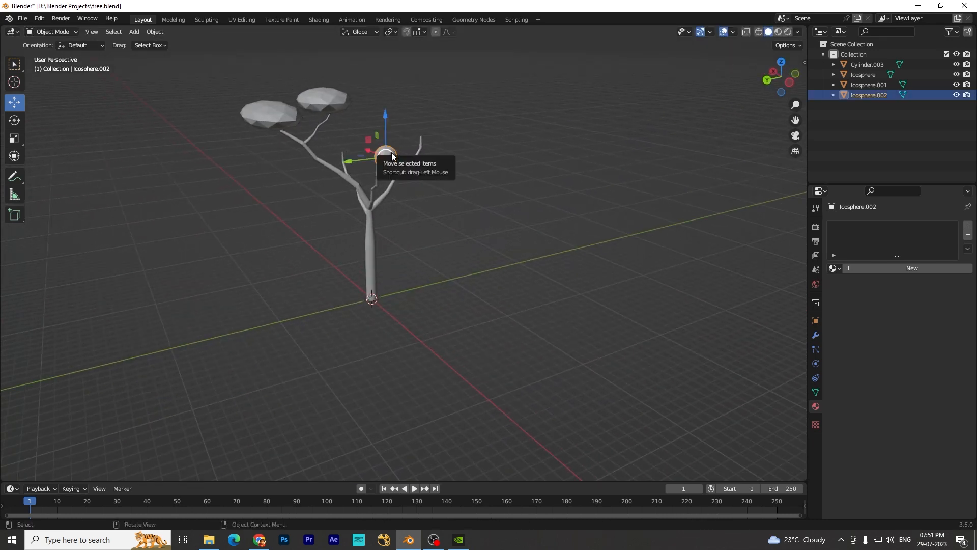
pyautogui.moveTo(386, 156); pyautogui.dragTo(382, 152)
pyautogui.click(450, 270)
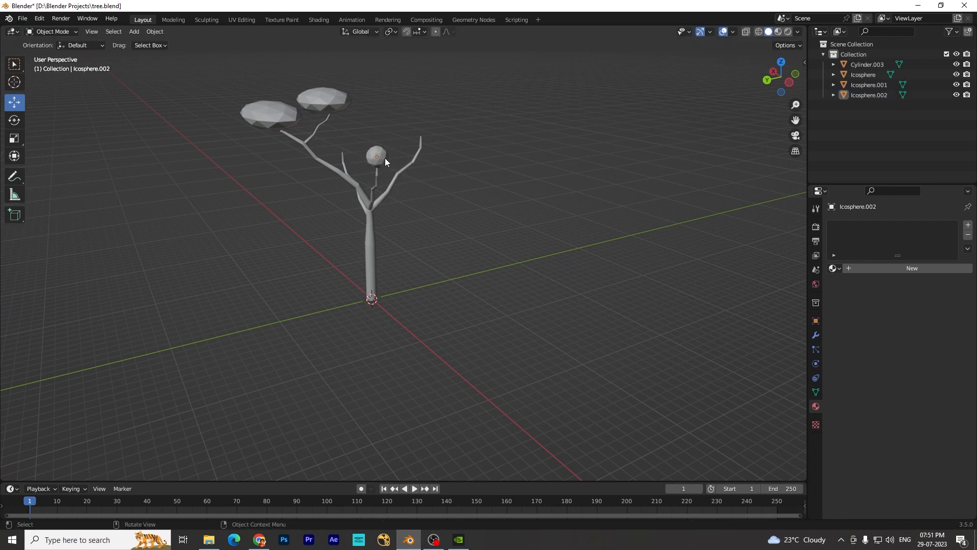
# - Flatten the new icosphere along the Z axis and stretch it along the X axis
pyautogui.click(385, 158)
pyautogui.press('s')
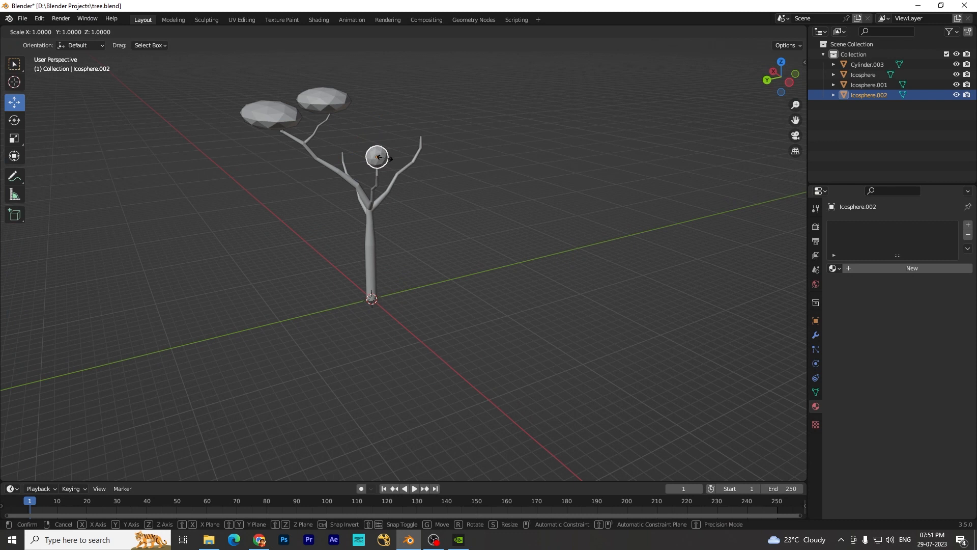
pyautogui.press('z')
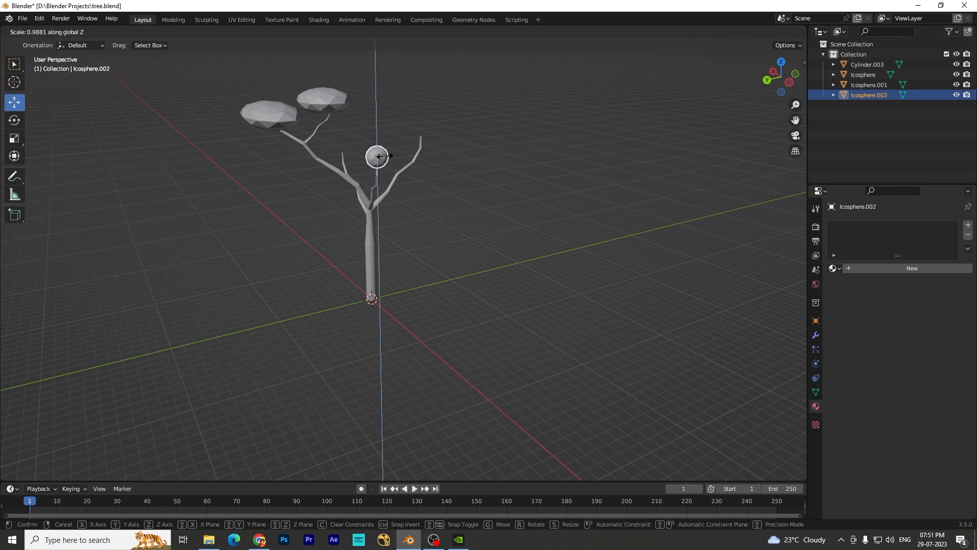
pyautogui.click(378, 156)
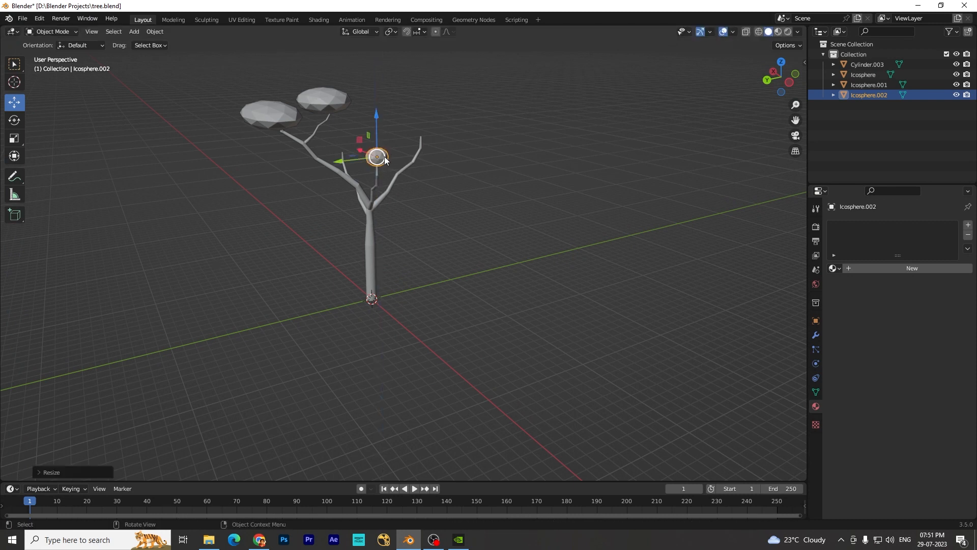
pyautogui.press('s')
pyautogui.press('x')
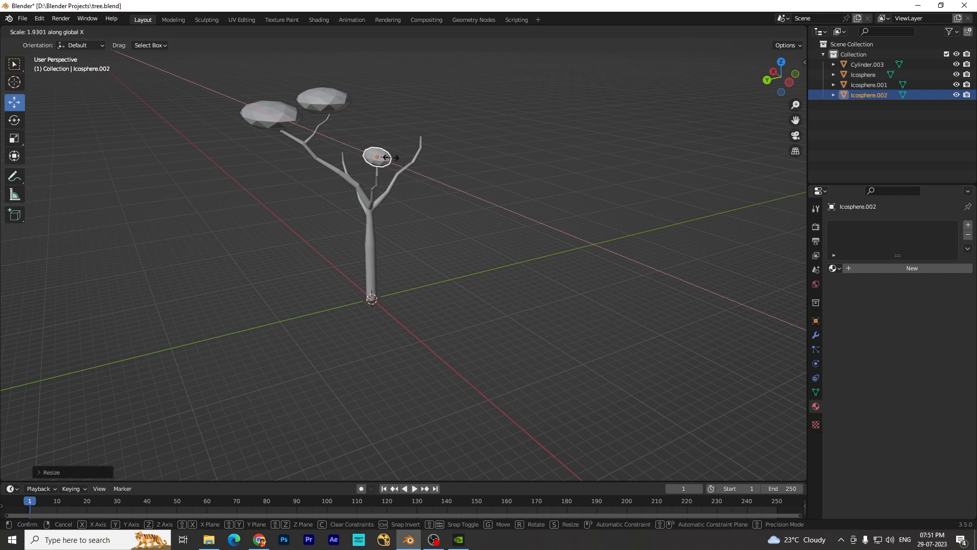
pyautogui.click(393, 159)
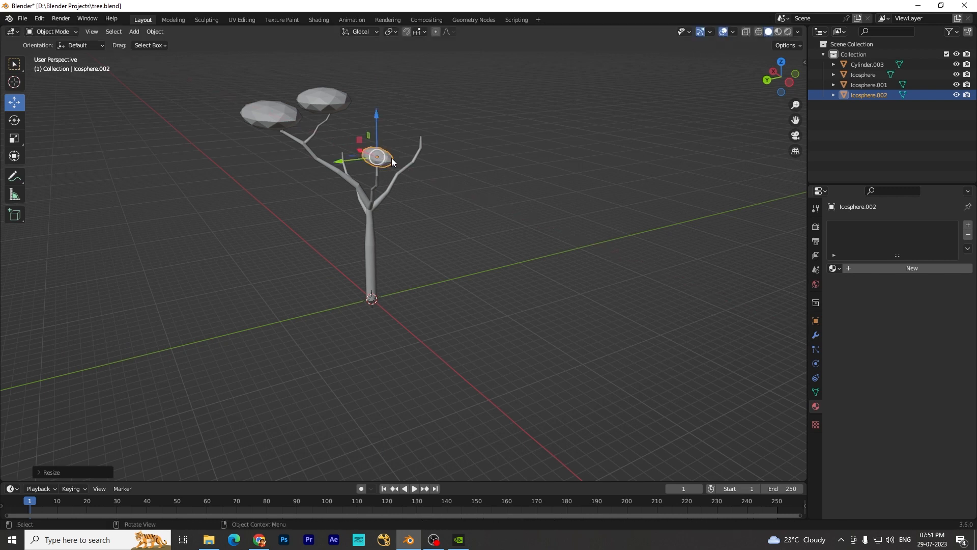
# - Widen the flattened icosphere along the Y axis to form a broad foliage clump
pyautogui.press('s')
pyautogui.press('y')
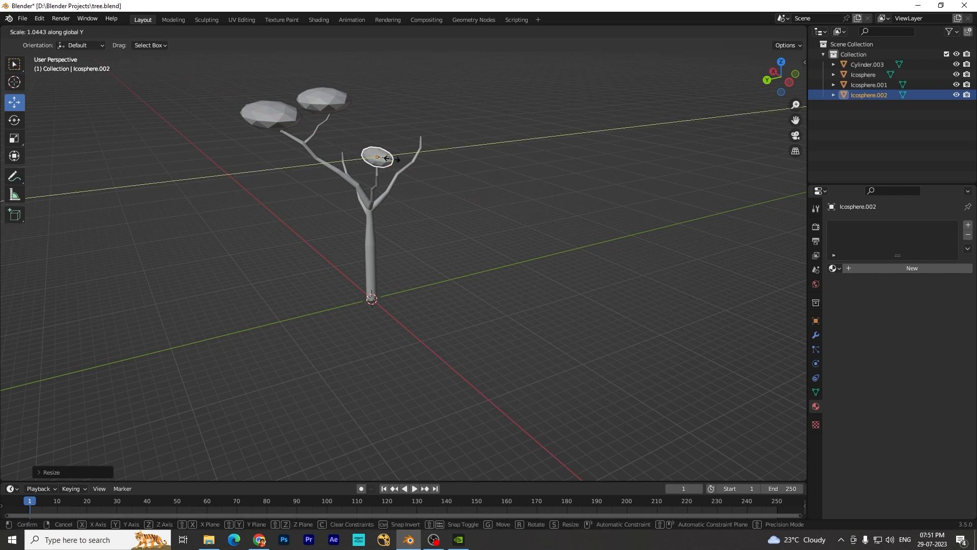
pyautogui.click(419, 147)
pyautogui.click(475, 230)
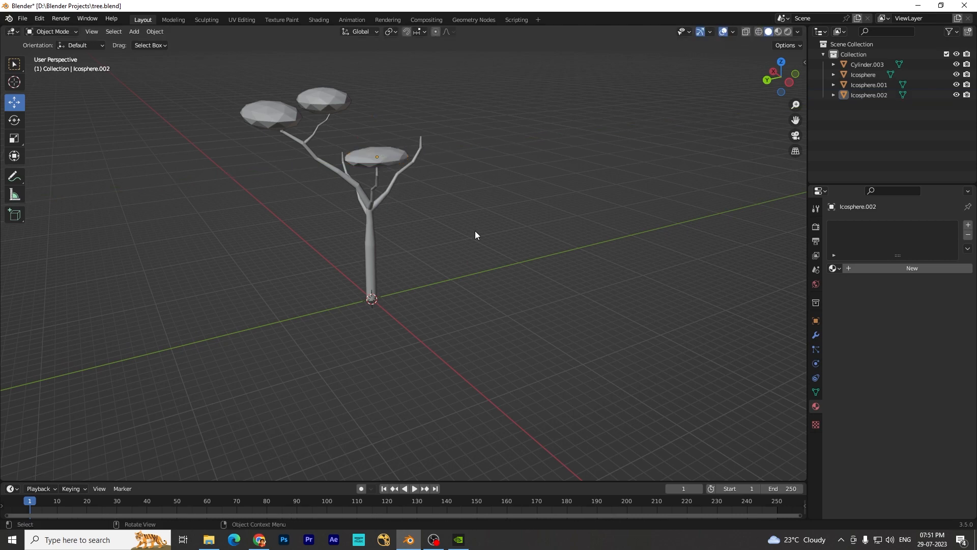
# - Thicken the middle branch's foliage clump by scaling it to about 1.4 along the Z axis
pyautogui.moveTo(517, 350); pyautogui.dragTo(304, 335, button='middle')
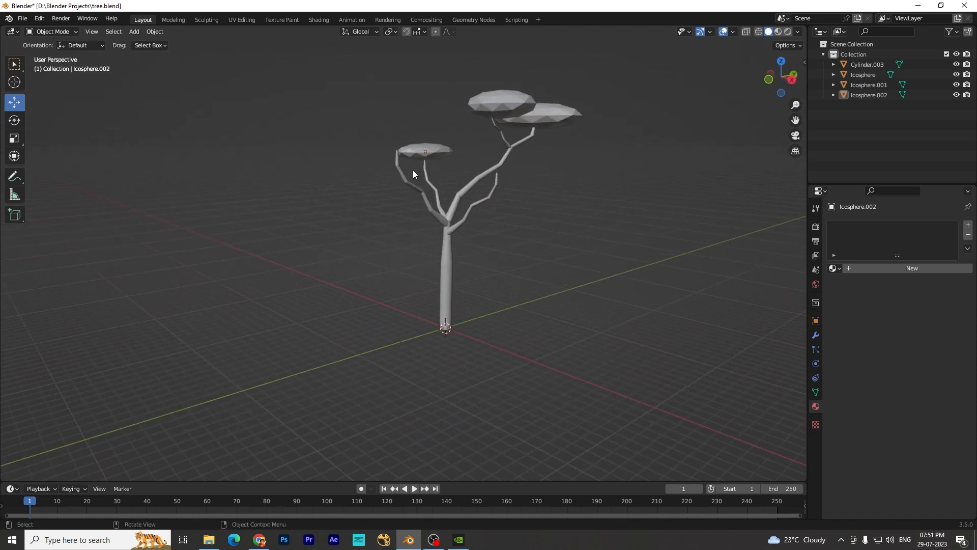
pyautogui.click(429, 151)
pyautogui.press('s')
pyautogui.press('z')
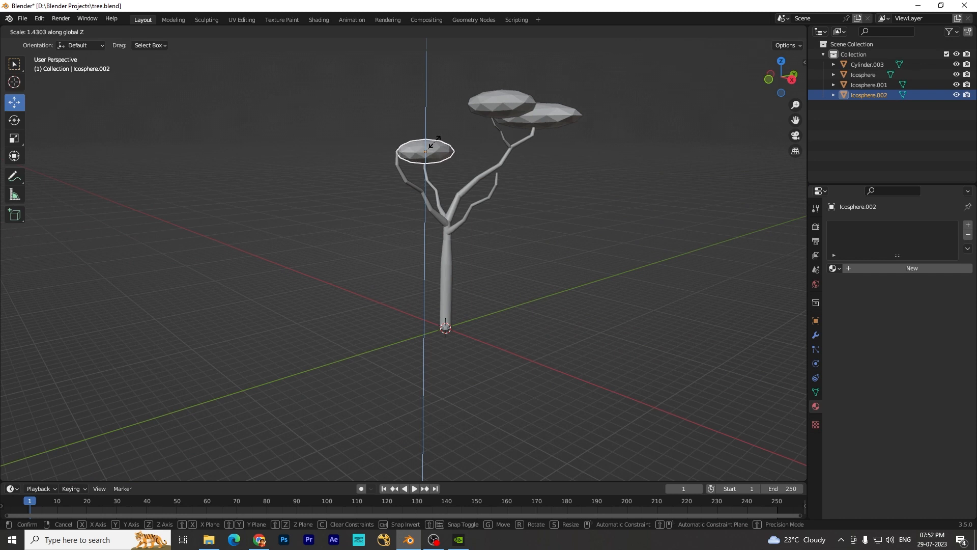
pyautogui.click(434, 142)
pyautogui.click(560, 303)
# - Duplicate the middle foliage clump and place the copy on the tip of the bare branch opposite the longest one
pyautogui.moveTo(585, 356); pyautogui.dragTo(558, 389, button='middle')
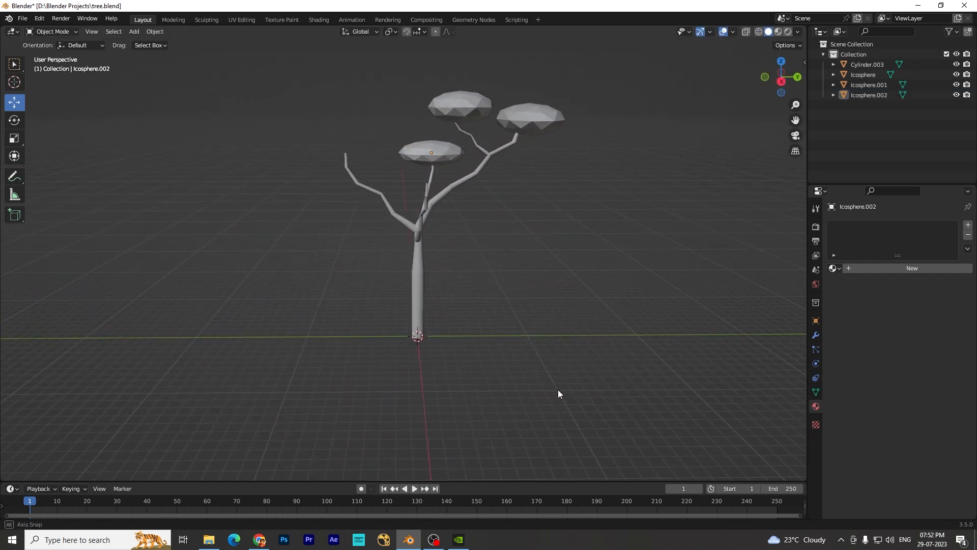
pyautogui.click(449, 149)
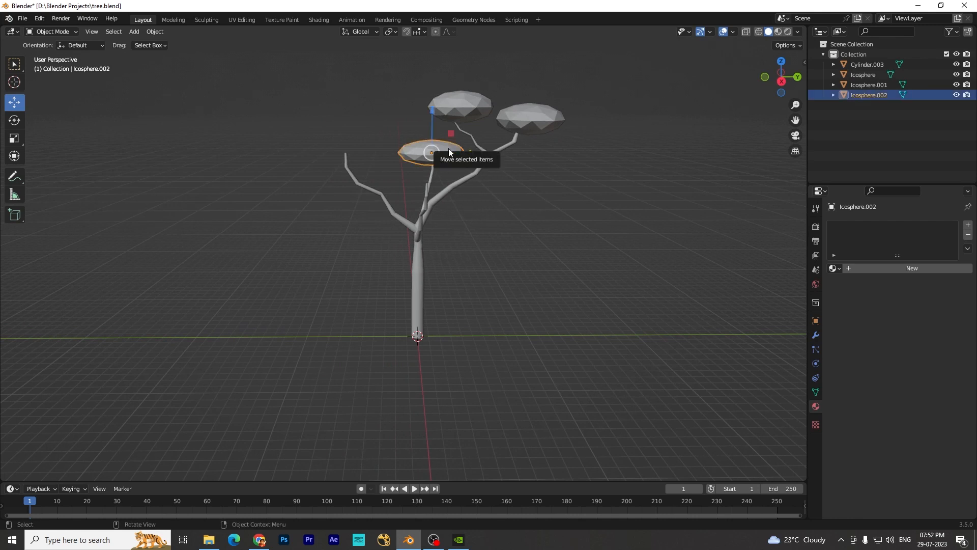
pyautogui.hotkey('shift', 'd')
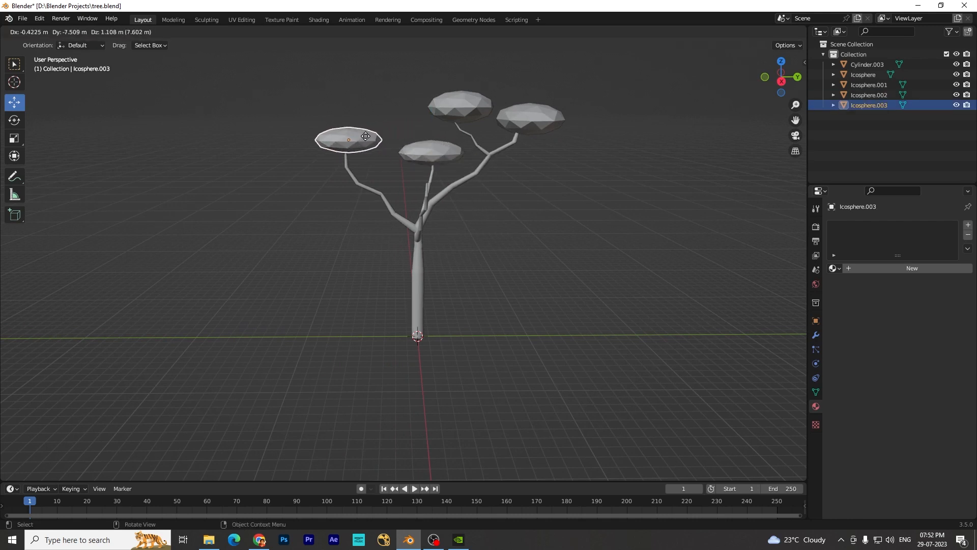
pyautogui.click(364, 141)
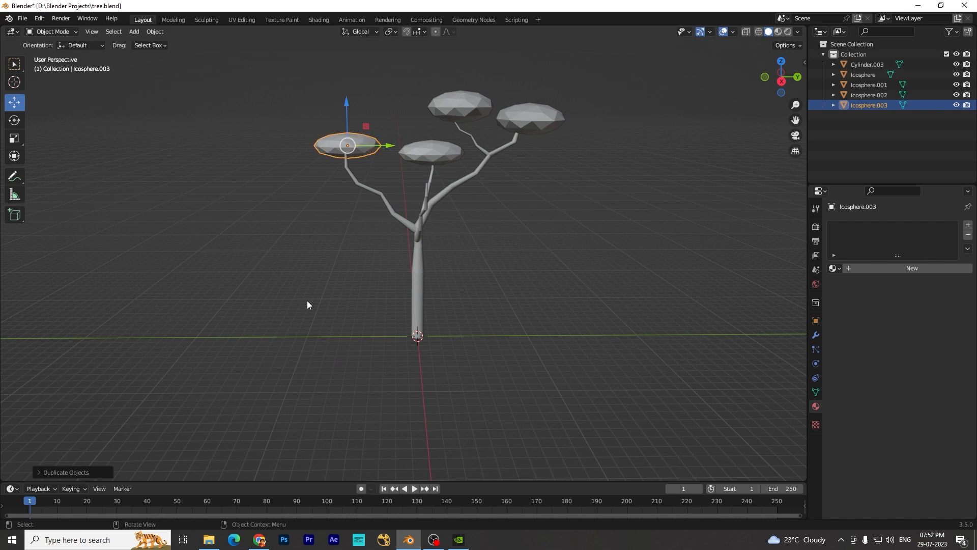
pyautogui.moveTo(307, 300); pyautogui.dragTo(418, 311, button='middle')
pyautogui.press('g')
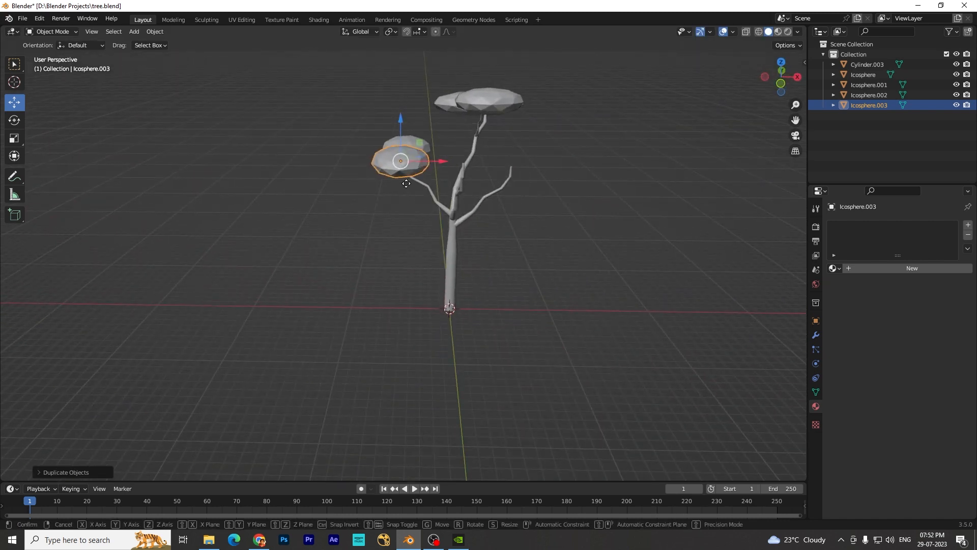
pyautogui.click(469, 176)
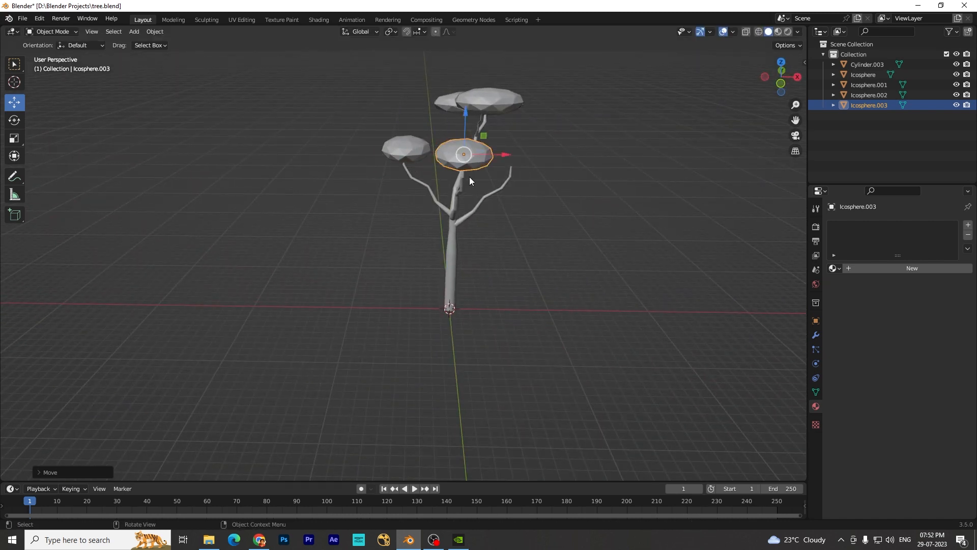
pyautogui.click(530, 277)
# - Duplicate the newest foliage clump and place the copy on the tip of the last, shorter bare branch
pyautogui.moveTo(572, 330); pyautogui.dragTo(448, 323, button='middle')
pyautogui.click(360, 149)
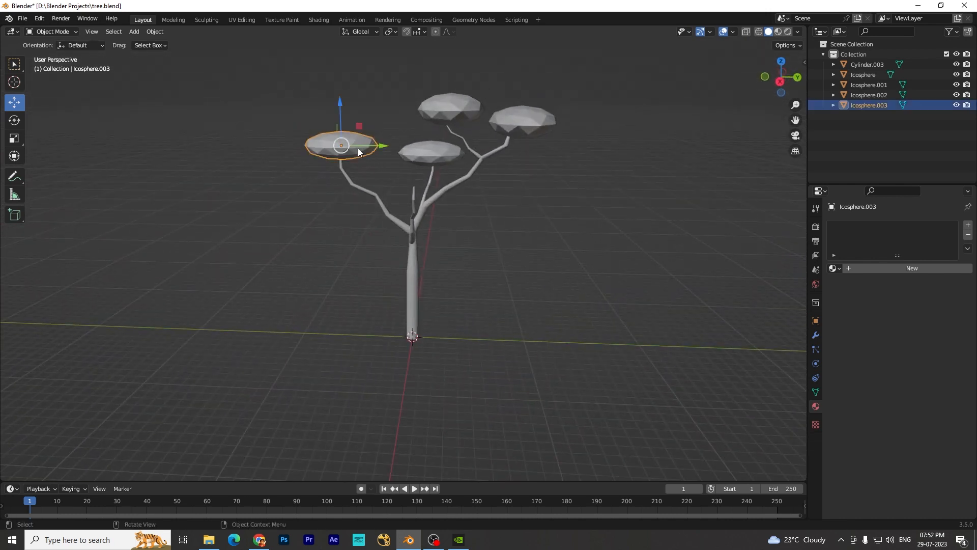
pyautogui.hotkey('shift', 'd')
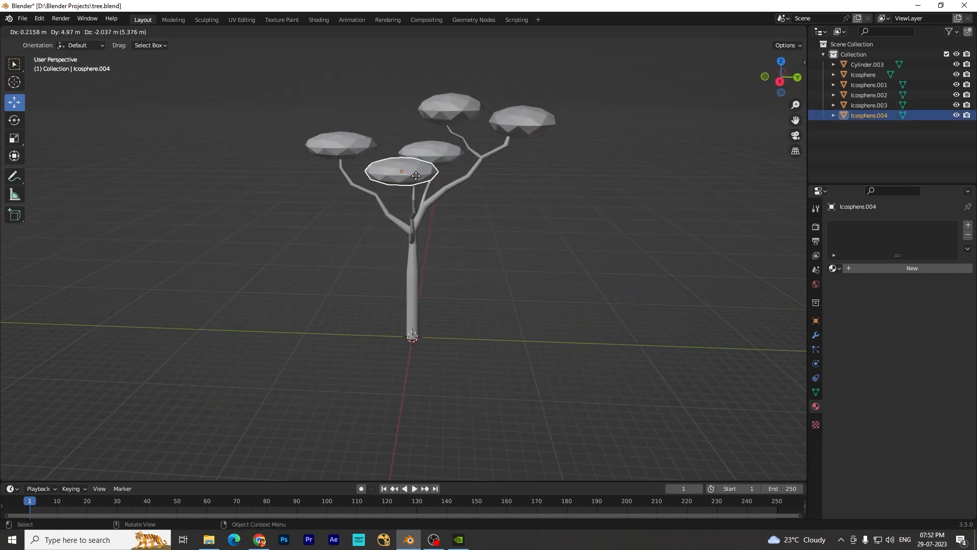
pyautogui.click(433, 178)
pyautogui.moveTo(573, 357); pyautogui.dragTo(406, 198, button='middle')
pyautogui.press('g')
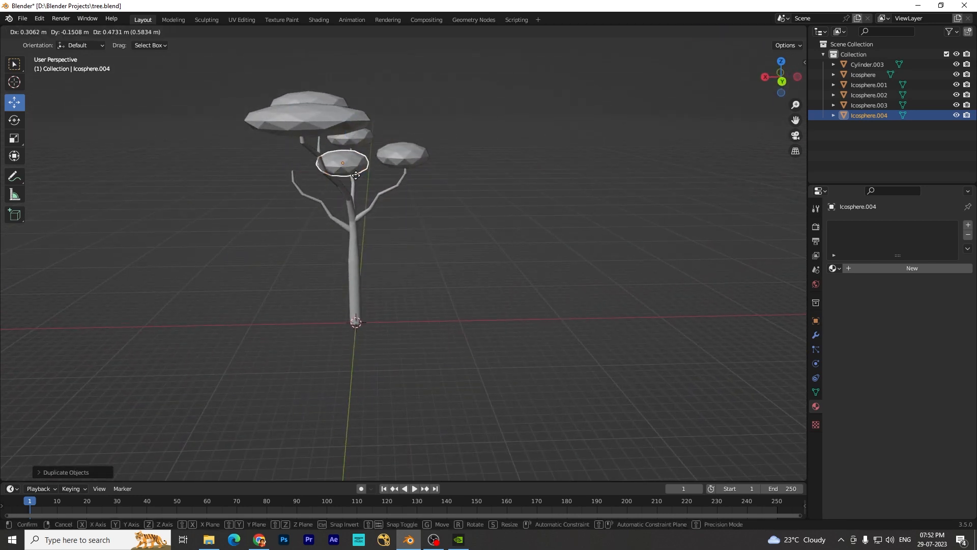
pyautogui.click(309, 175)
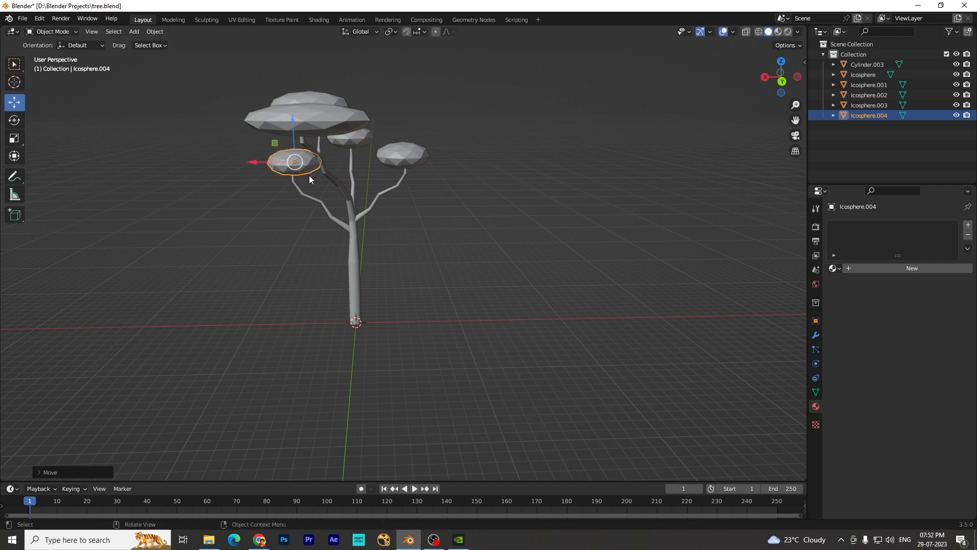
pyautogui.click(265, 297)
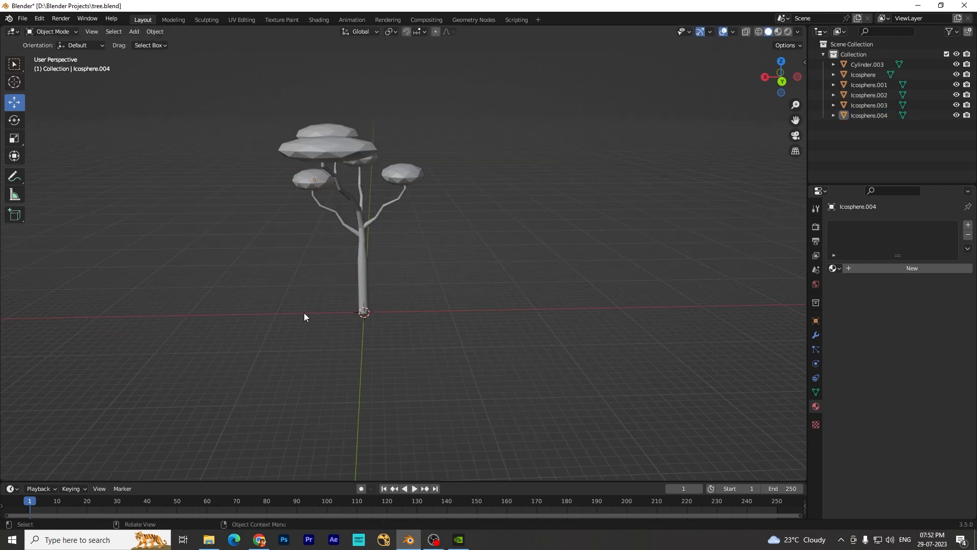
pyautogui.moveTo(370, 315); pyautogui.dragTo(553, 323, button='middle')
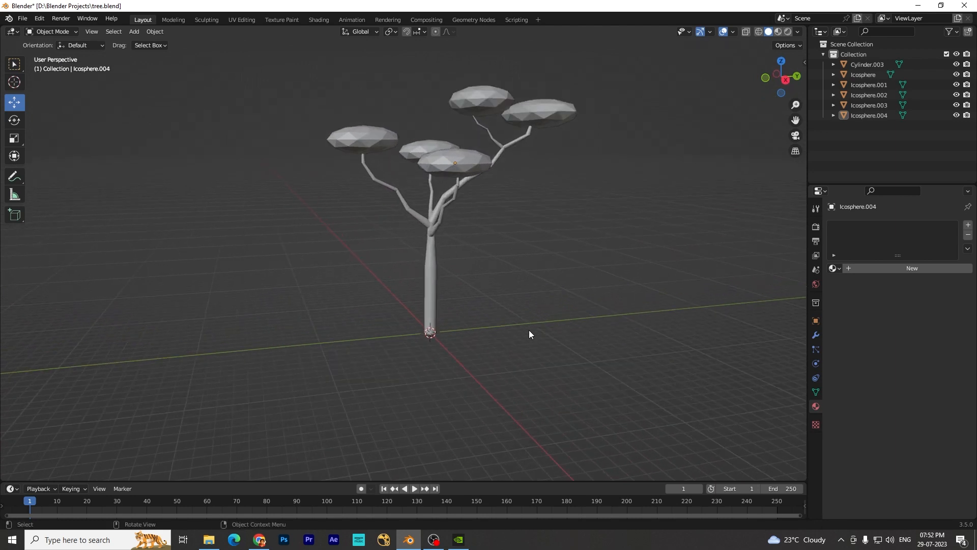
pyautogui.moveTo(529, 335); pyautogui.dragTo(553, 149, button='middle')
pyautogui.click(476, 169)
pyautogui.click(535, 254)
pyautogui.scroll(1, 558, 248)
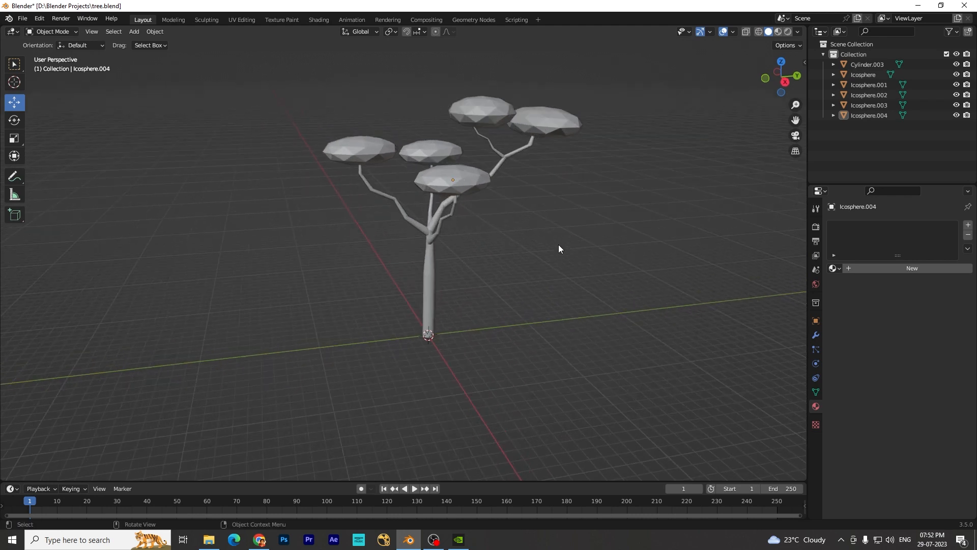
# - Narrow the original Icosphere foliage clump by scaling it to about 0.58 along X and slightly down along Y
pyautogui.click(551, 122)
pyautogui.press('s')
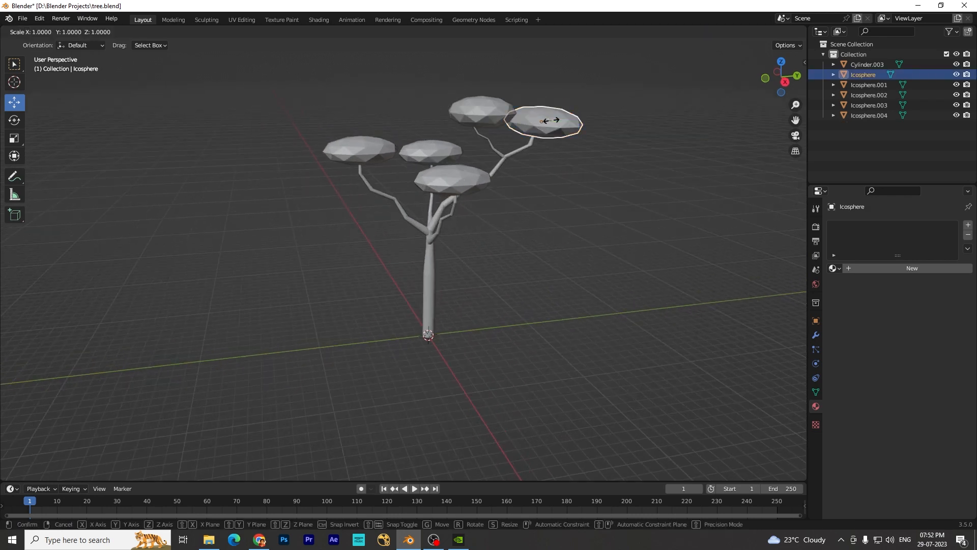
pyautogui.press('x')
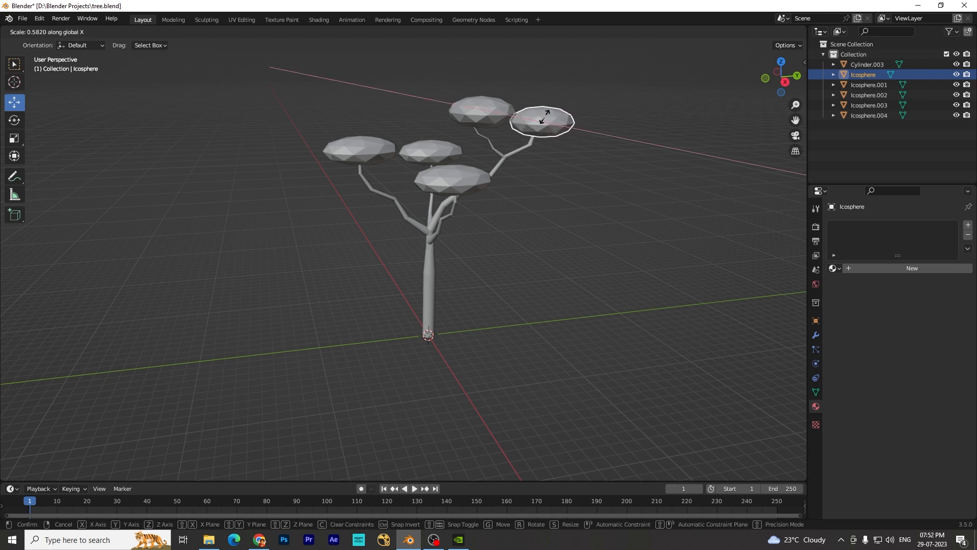
pyautogui.click(543, 116)
pyautogui.press('s')
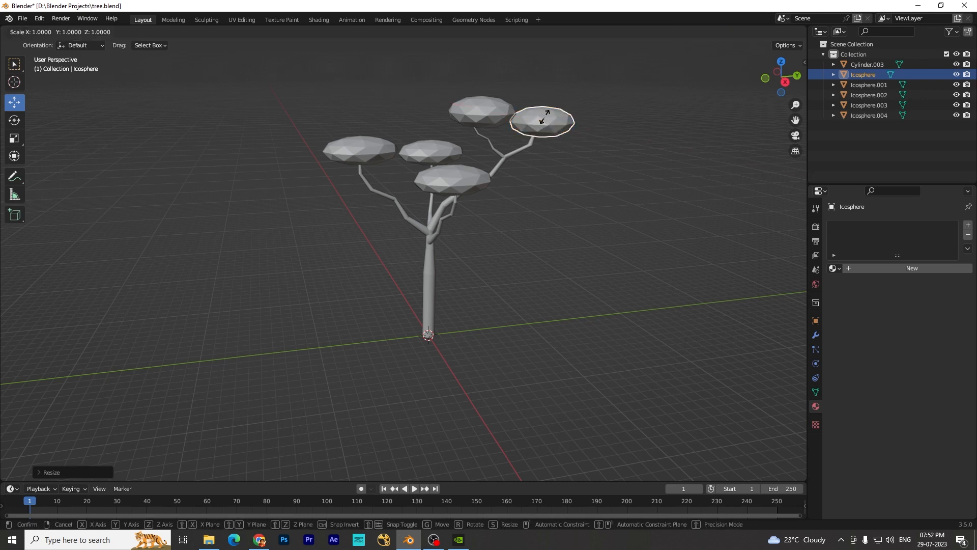
pyautogui.press('y')
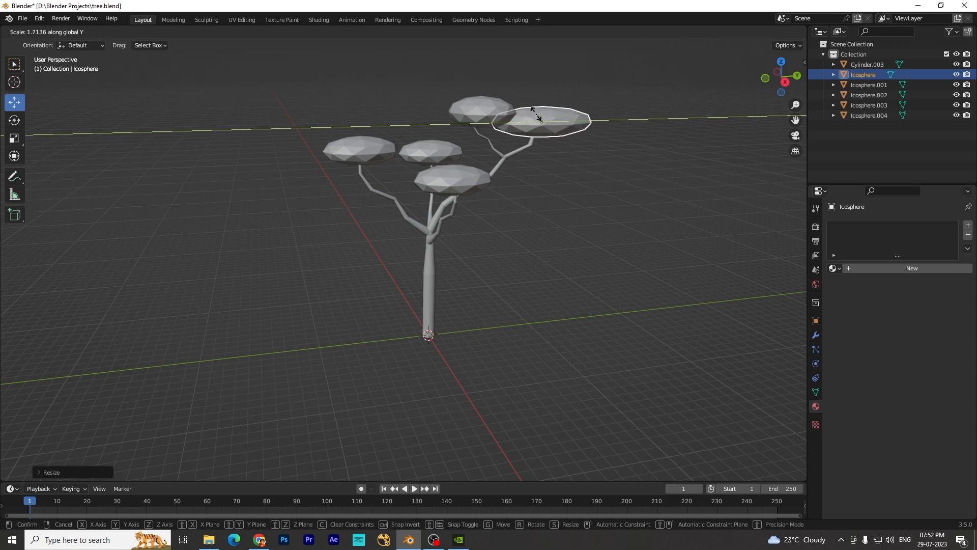
pyautogui.click(543, 117)
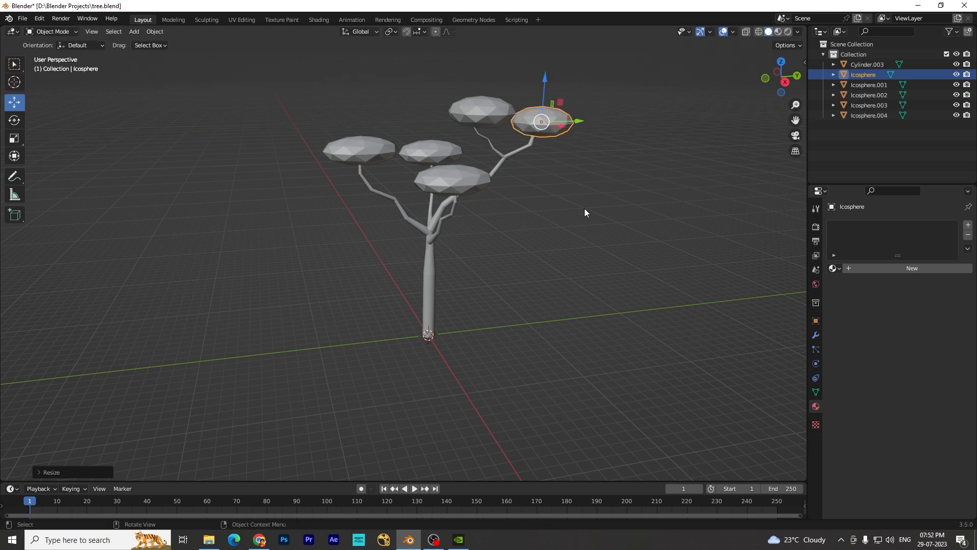
pyautogui.click(584, 209)
pyautogui.moveTo(584, 330); pyautogui.dragTo(616, 330, button='middle')
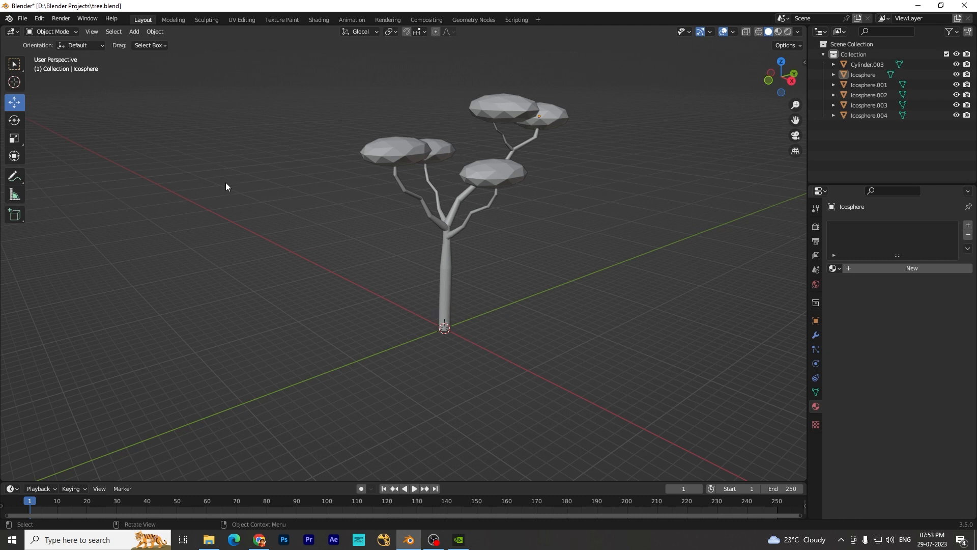
# - Add a plane at the base of the trunk and scale it up about 12 times to form the ground
pyautogui.click(134, 31)
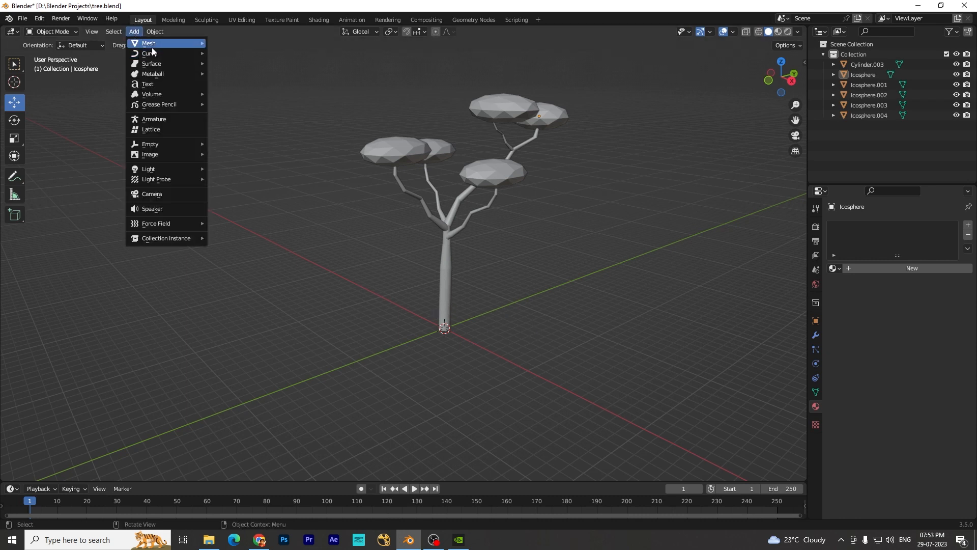
pyautogui.moveTo(151, 44)
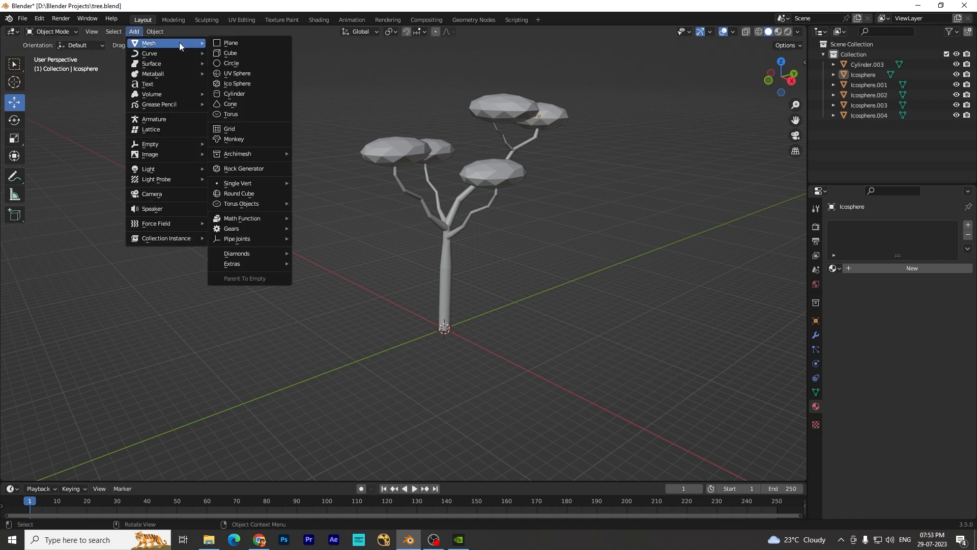
pyautogui.click(236, 43)
pyautogui.press('s')
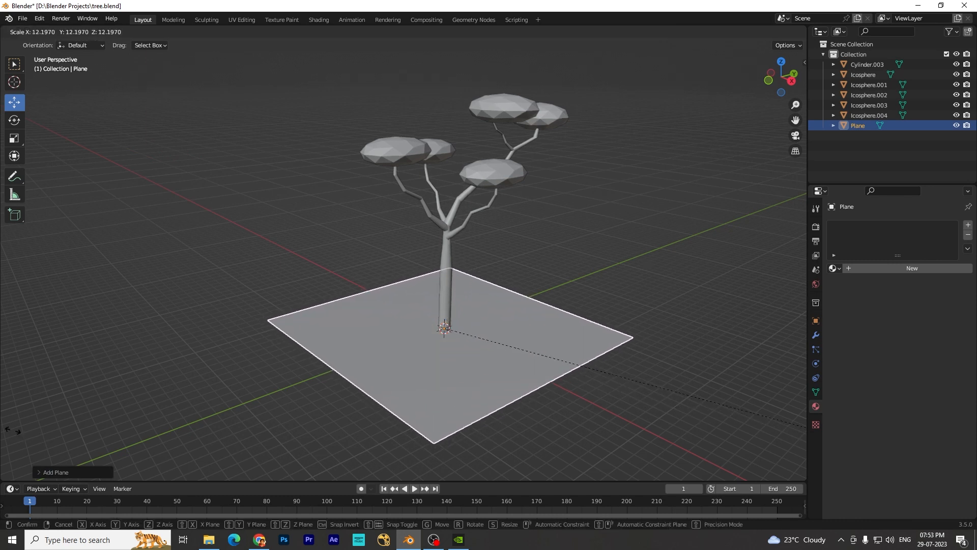
pyautogui.click(750, 467)
pyautogui.moveTo(749, 466); pyautogui.dragTo(698, 446, button='middle')
pyautogui.click(706, 359)
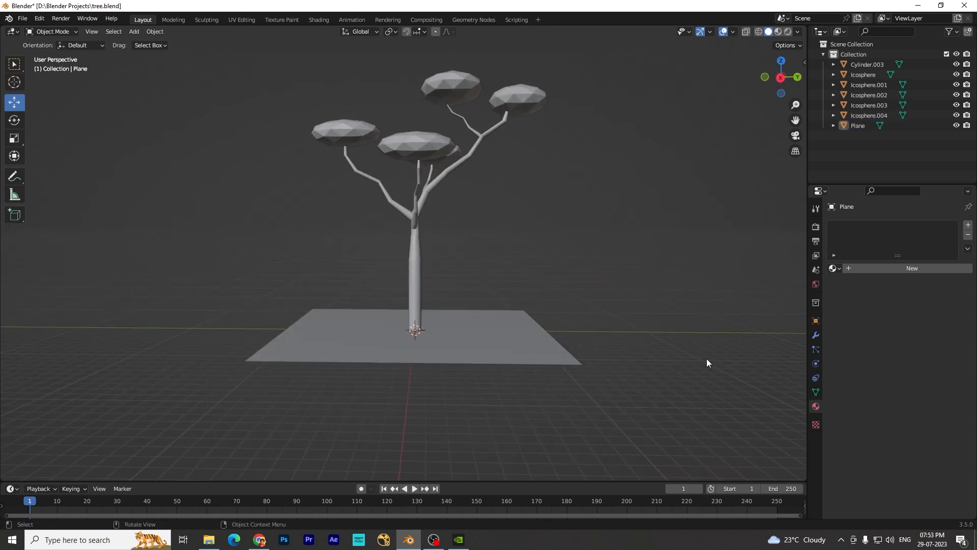
# - Move the foliage clump on the last, shorter branch slightly sideways so it sits over its branch tip
pyautogui.press('KP_1')
pyautogui.moveTo(639, 383); pyautogui.dragTo(536, 420, button='middle')
pyautogui.moveTo(664, 408); pyautogui.dragTo(706, 416, button='middle')
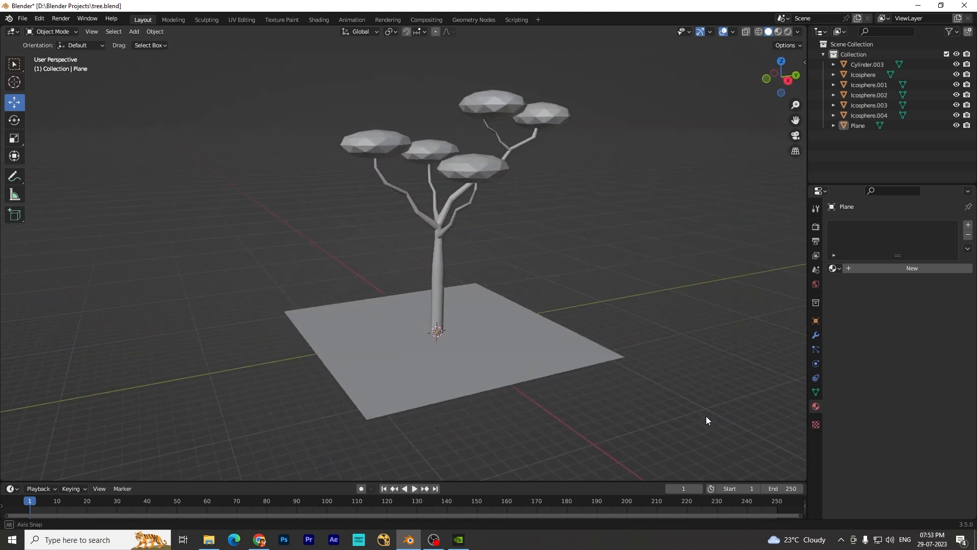
pyautogui.moveTo(619, 420); pyautogui.dragTo(615, 413, button='middle')
pyautogui.click(466, 152)
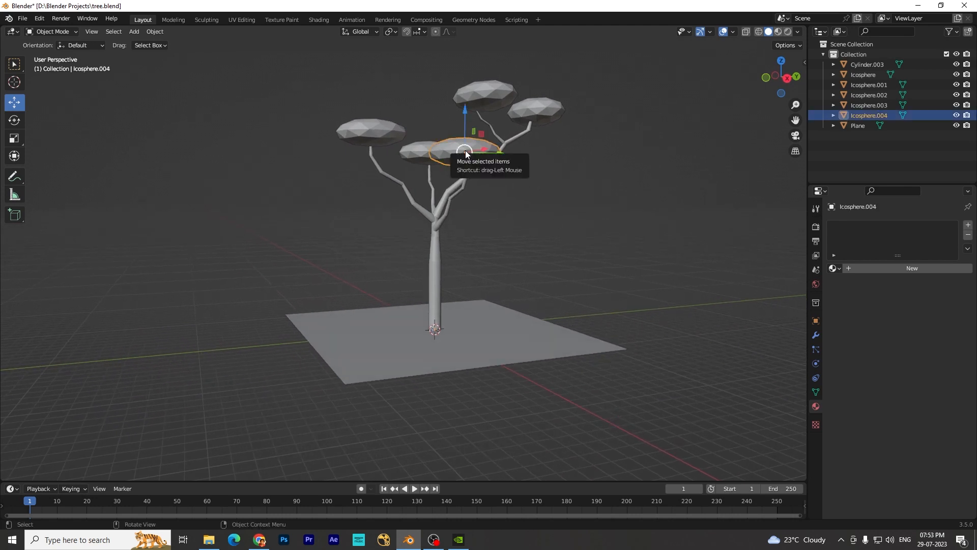
pyautogui.moveTo(464, 152); pyautogui.dragTo(477, 152)
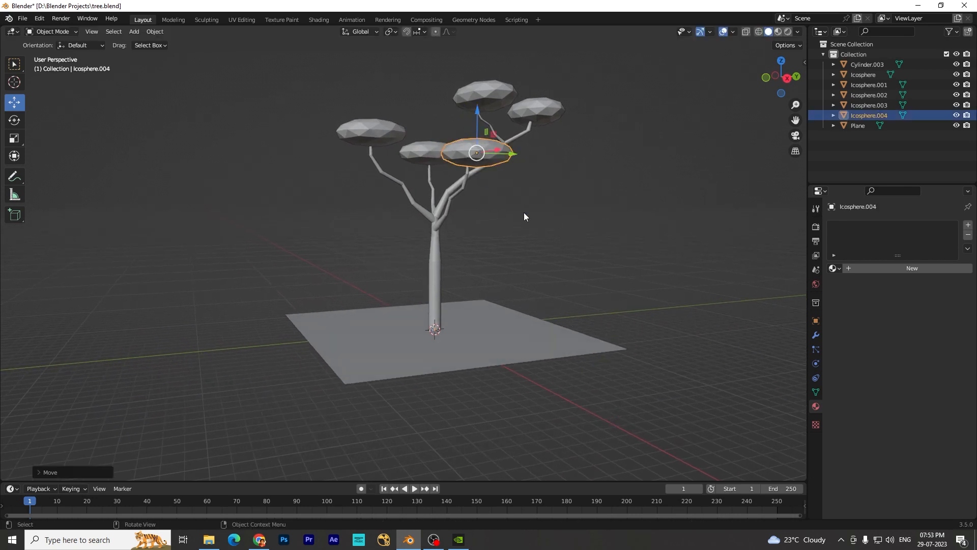
pyautogui.click(606, 335)
pyautogui.moveTo(607, 334)
pyautogui.mouseDown(button='middle')
pyautogui.moveTo(595, 355)
pyautogui.moveTo(576, 352)
pyautogui.moveTo(631, 347)
pyautogui.moveTo(605, 349)
pyautogui.mouseUp(button='middle')
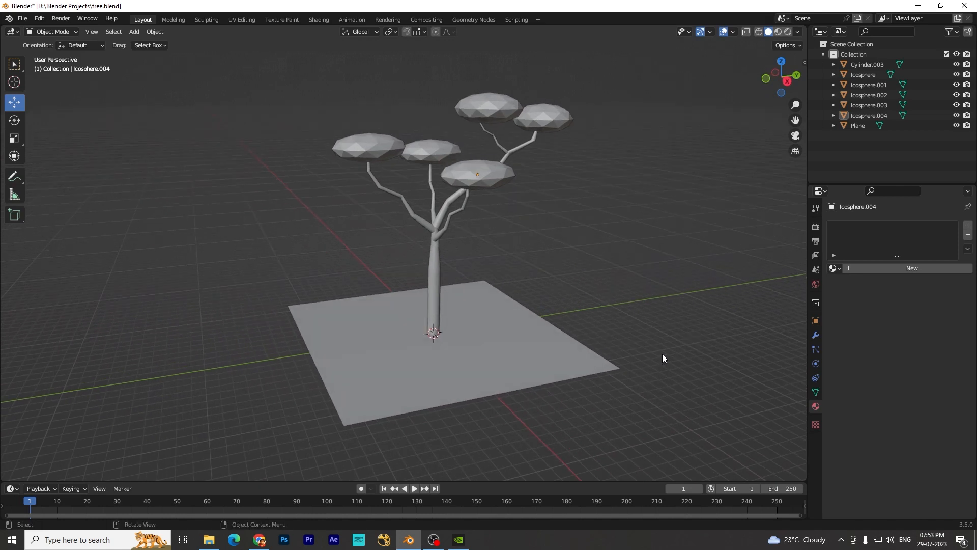
pyautogui.click(483, 174)
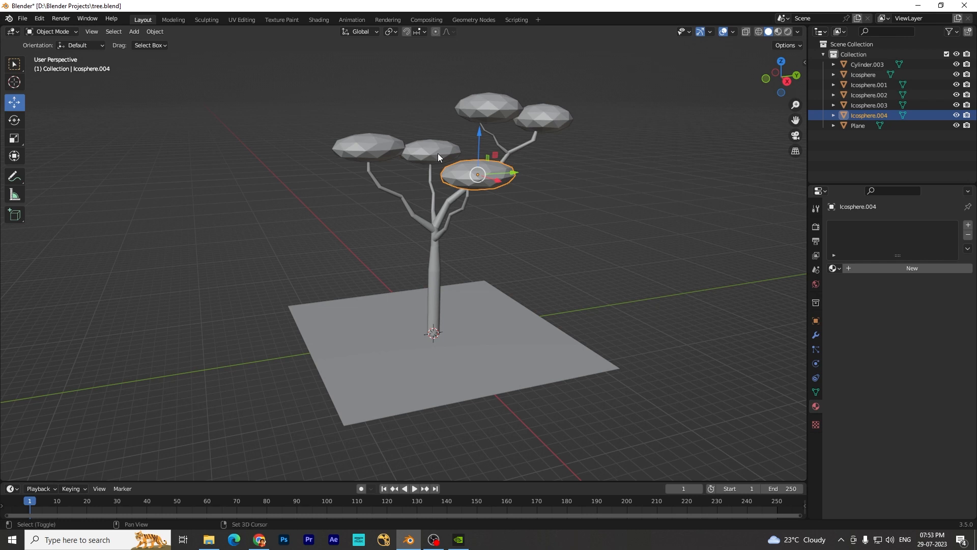
pyautogui.keyDown('shift'); pyautogui.click(437, 153); pyautogui.keyUp('shift')
pyautogui.click(498, 187)
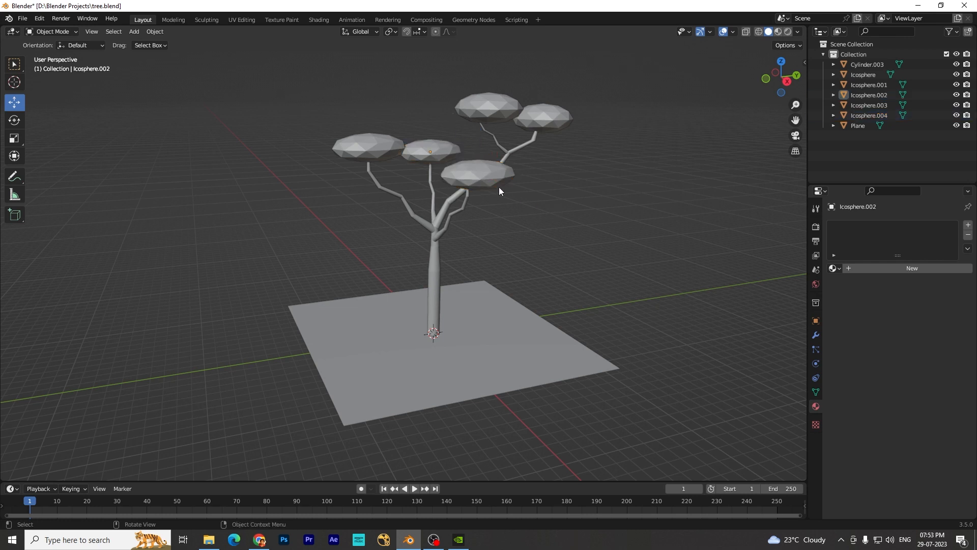
pyautogui.click(478, 176)
pyautogui.click(439, 147)
pyautogui.click(383, 148)
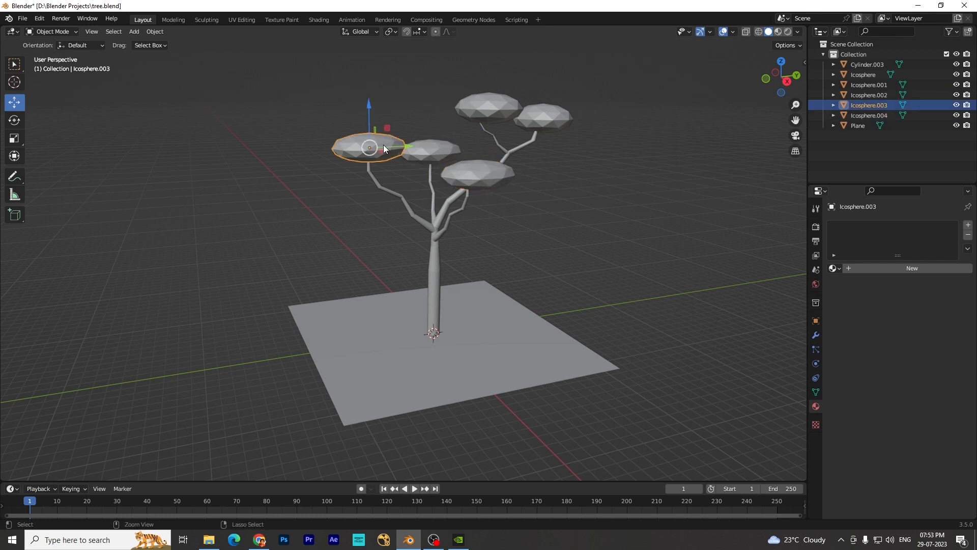
pyautogui.click(441, 152)
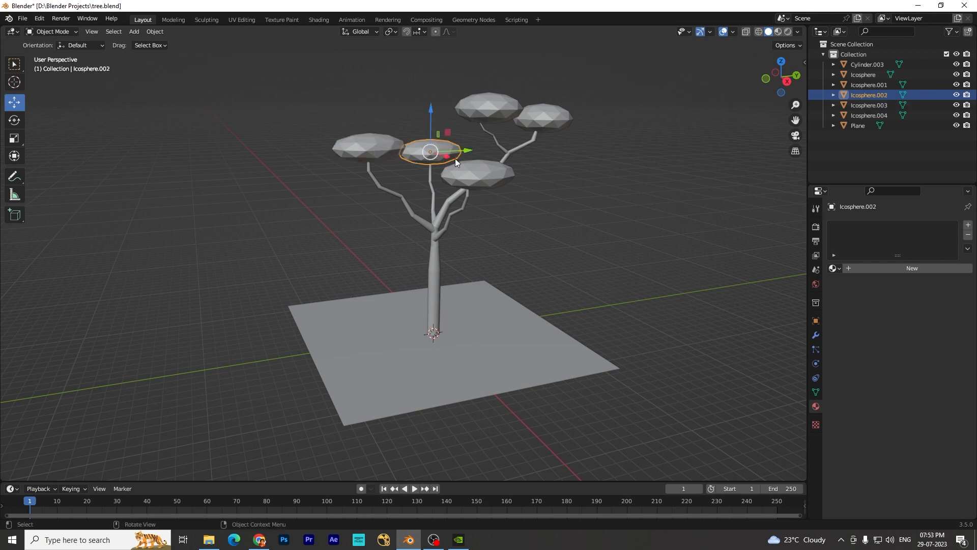
pyautogui.click(481, 180)
pyautogui.click(578, 209)
# - Select all five foliage clumps and join them into a single object
pyautogui.click(377, 156)
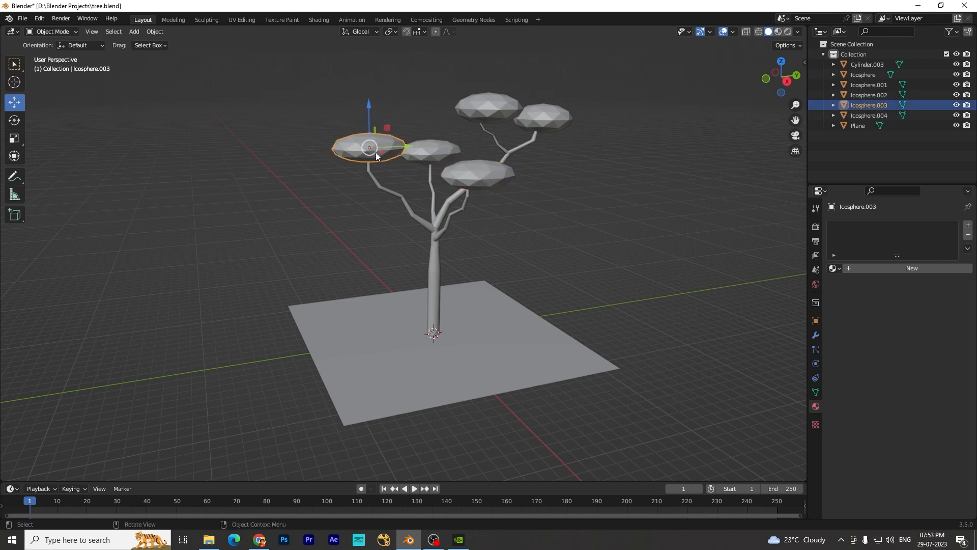
pyautogui.keyDown('shift'); pyautogui.click(422, 153); pyautogui.keyUp('shift')
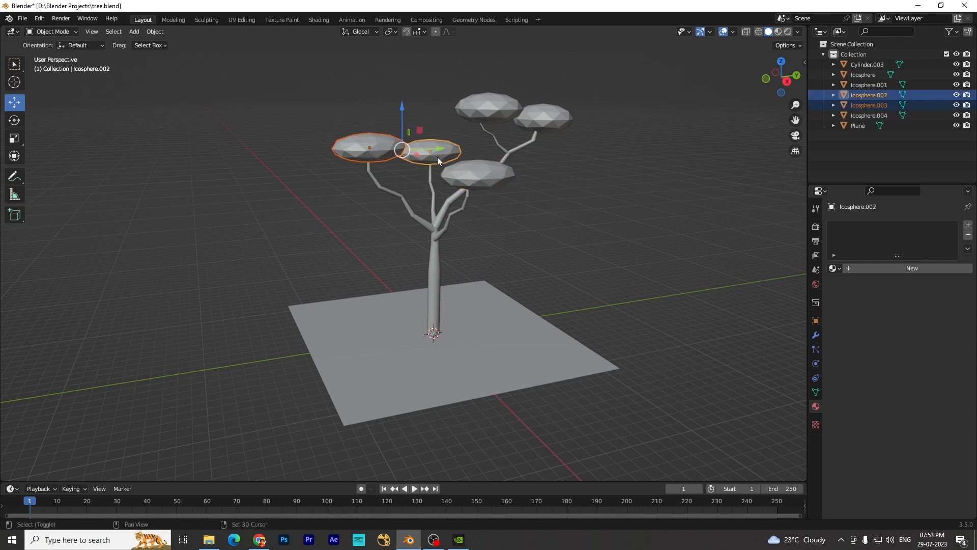
pyautogui.keyDown('shift'); pyautogui.click(467, 181); pyautogui.keyUp('shift')
pyautogui.keyDown('shift'); pyautogui.click(487, 99); pyautogui.keyUp('shift')
pyautogui.keyDown('shift'); pyautogui.click(560, 114); pyautogui.keyUp('shift')
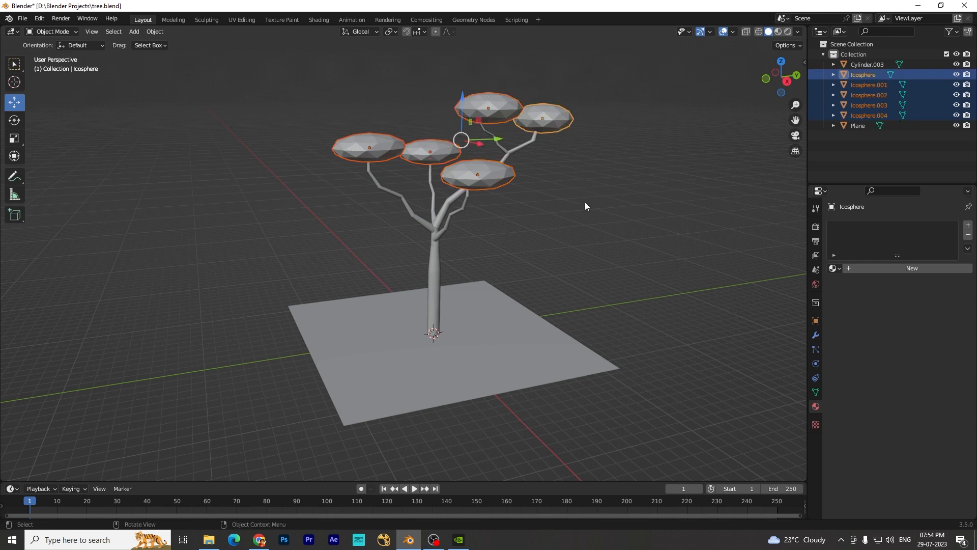
pyautogui.hotkey('ctrl', 'j')
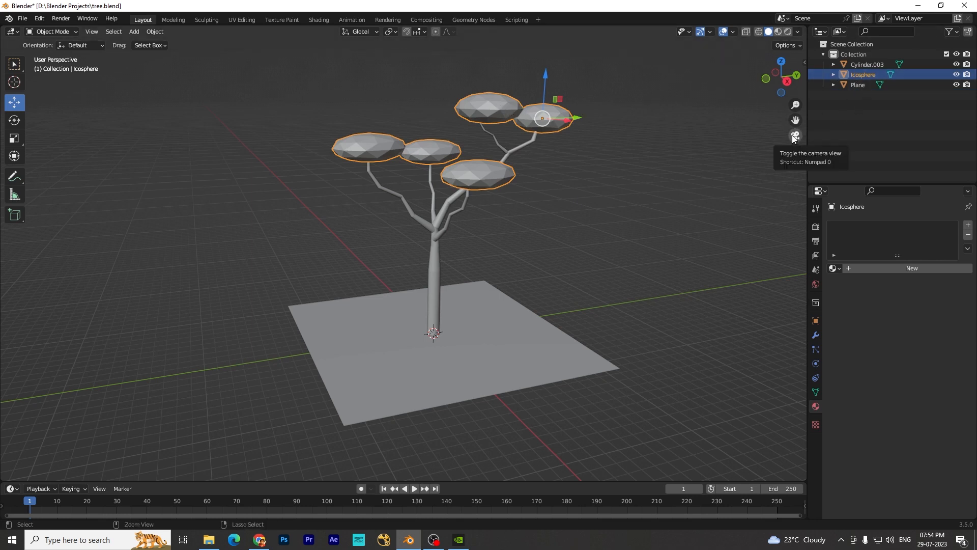
pyautogui.hotkey('ctrl', 'z')
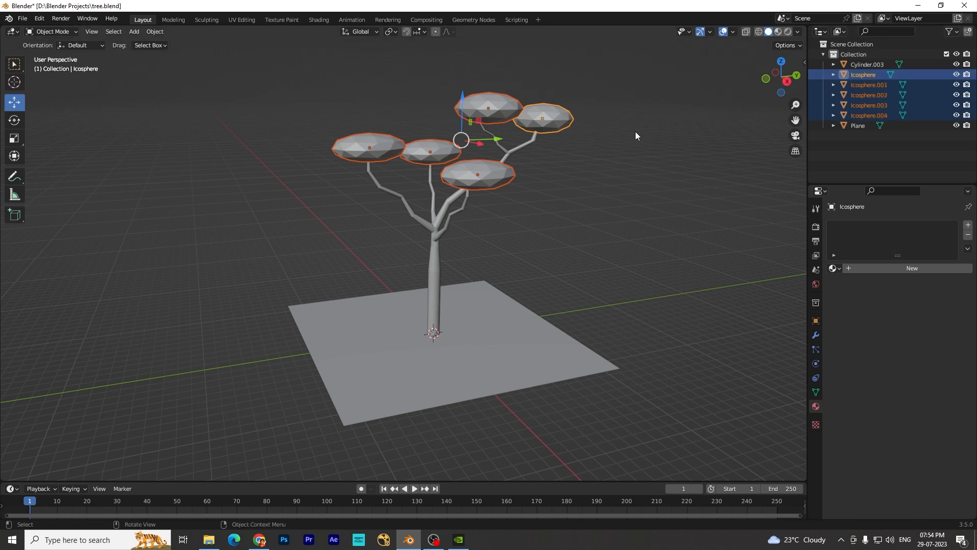
pyautogui.hotkey('ctrl', 'j')
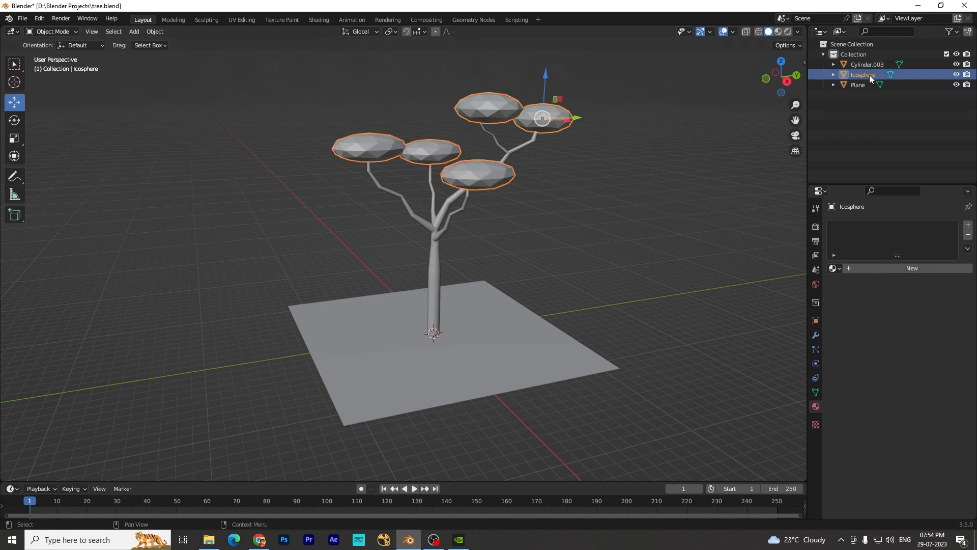
# - Give the joined foliage a new material with a green base color of hue 0.367, saturation 0.984 and value 0.8
pyautogui.click(597, 212)
pyautogui.click(533, 118)
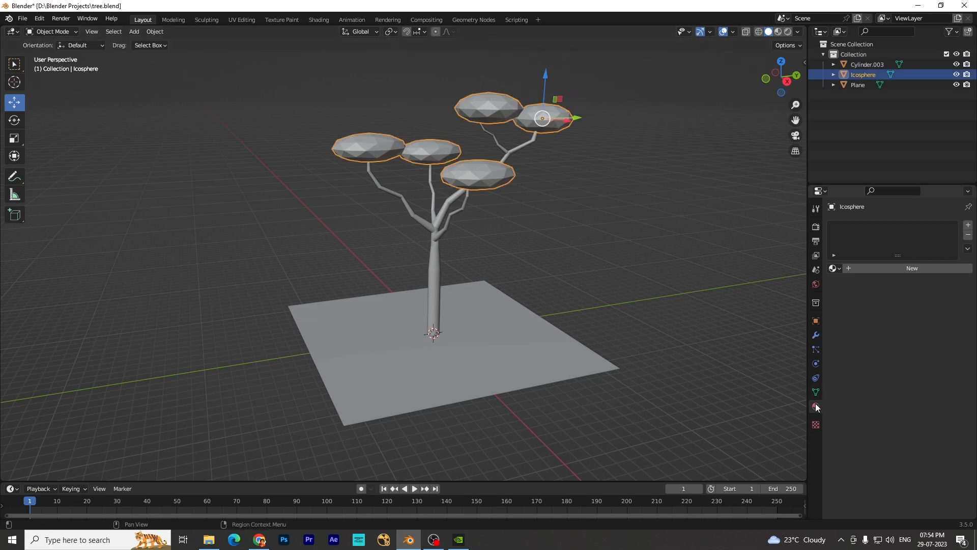
pyautogui.click(895, 272)
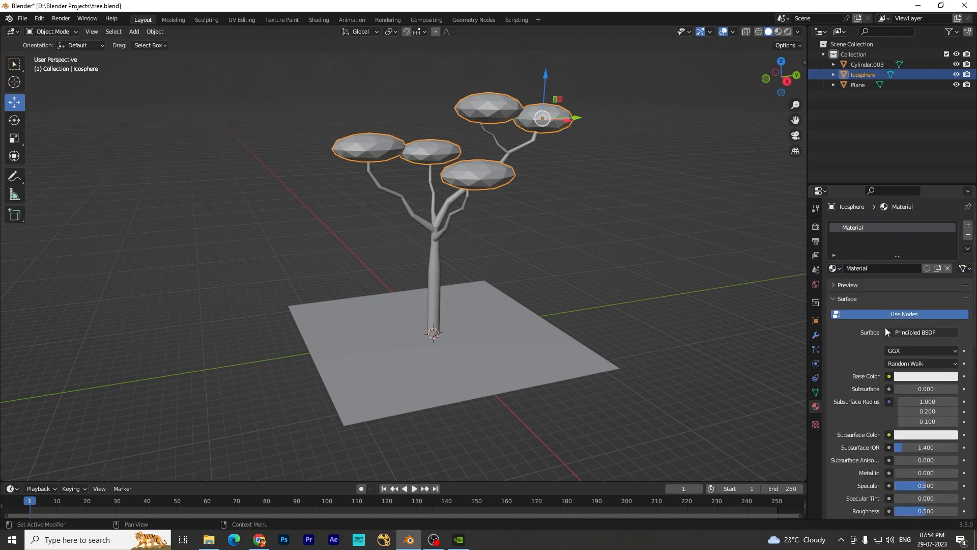
pyautogui.click(908, 377)
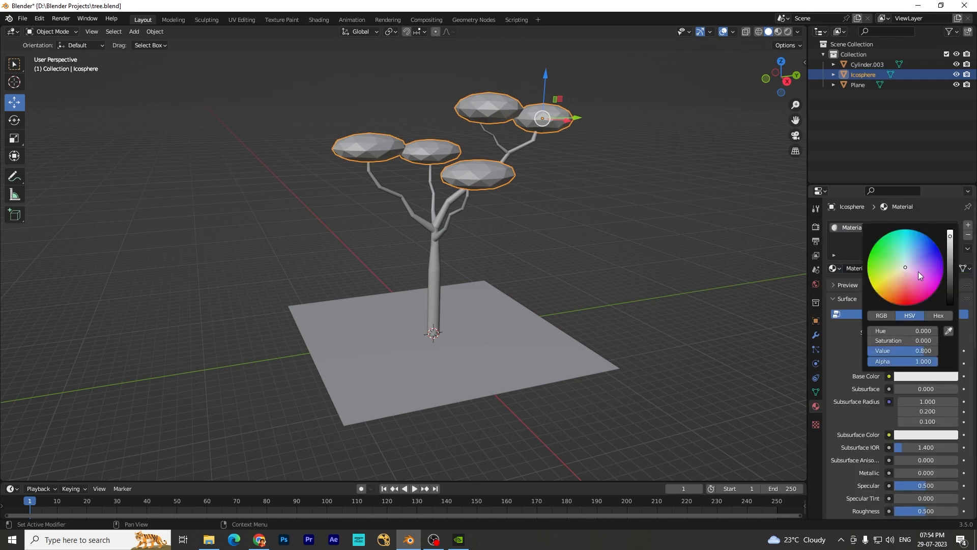
pyautogui.moveTo(905, 270); pyautogui.dragTo(882, 240)
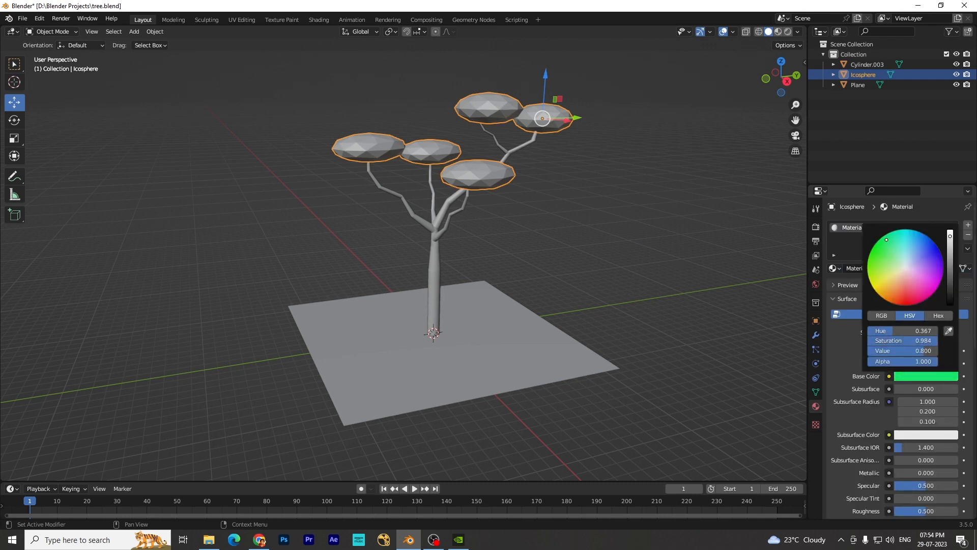
pyautogui.click(681, 227)
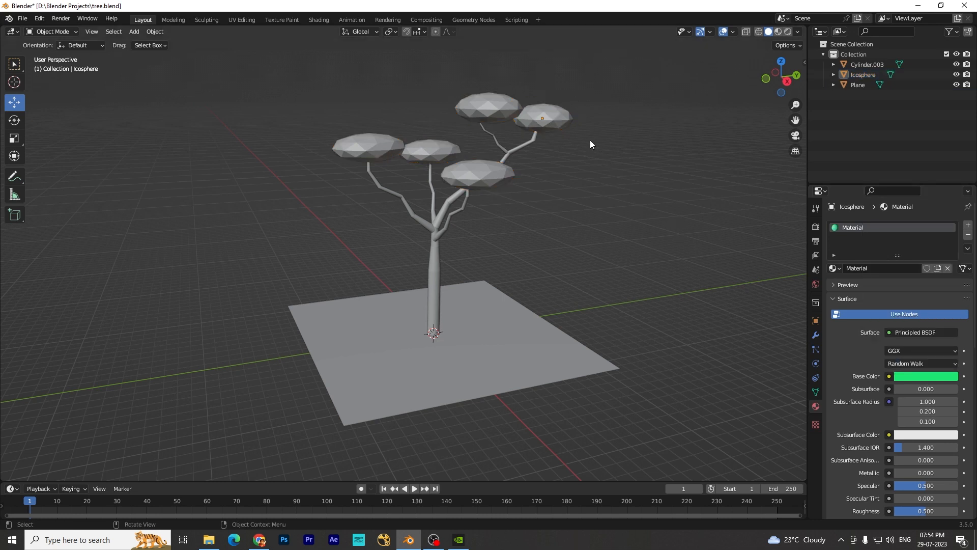
# - Switch the viewport to Material Preview shading to display the material colors of the foliage and trunk
pyautogui.click(561, 125)
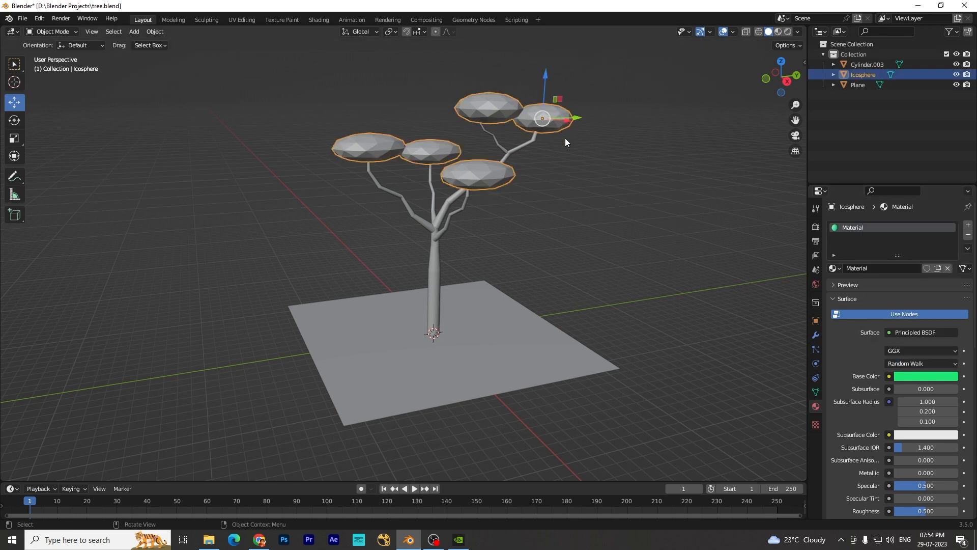
pyautogui.click(778, 32)
pyautogui.click(638, 248)
pyautogui.moveTo(638, 249); pyautogui.dragTo(640, 274, button='middle')
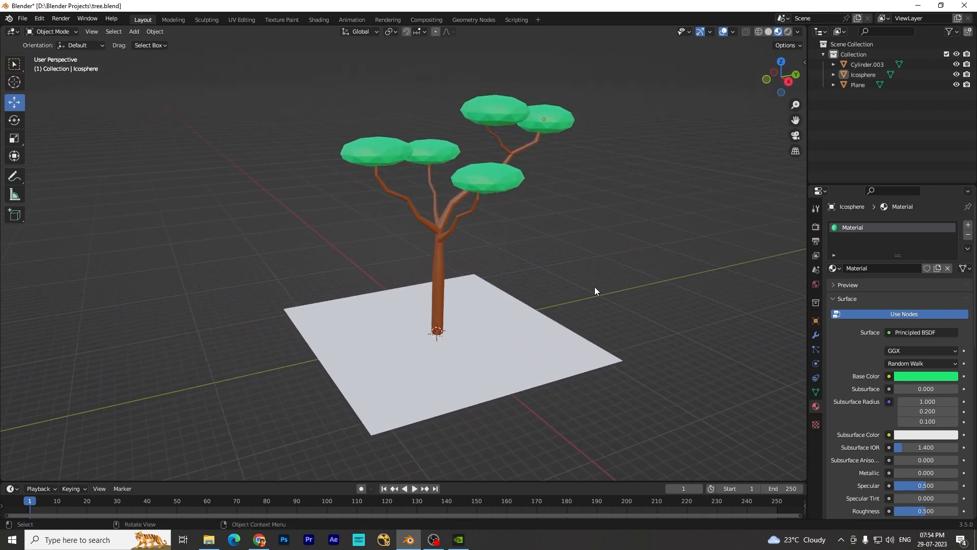